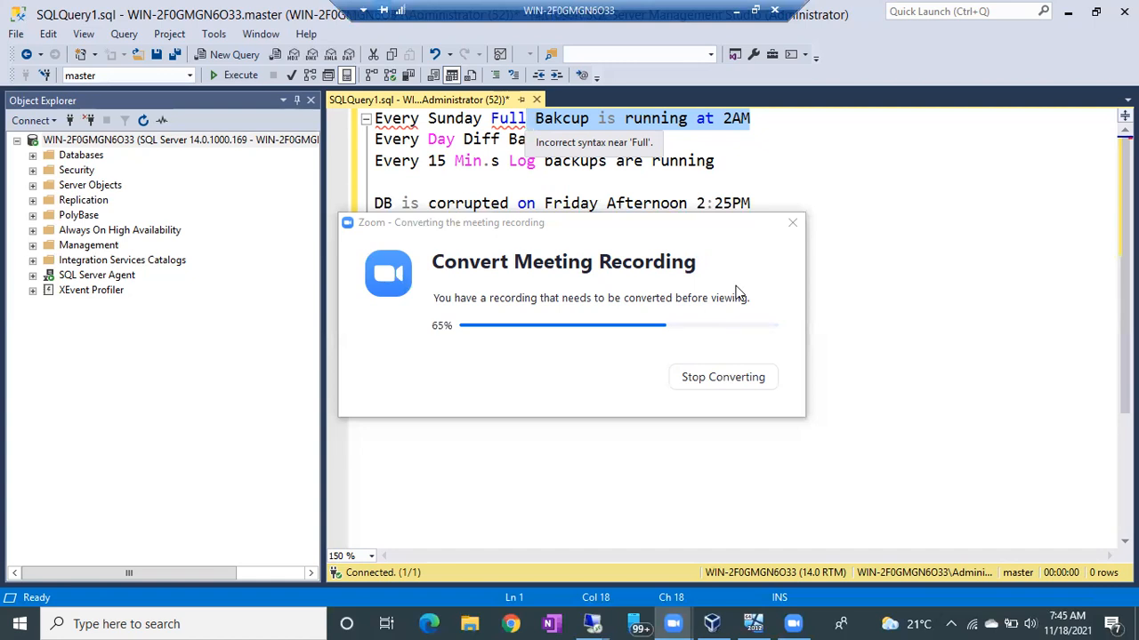
- Below the database corruption note, add the lines "12- 48" and "4- 16" for the log backup count
click(878, 417)
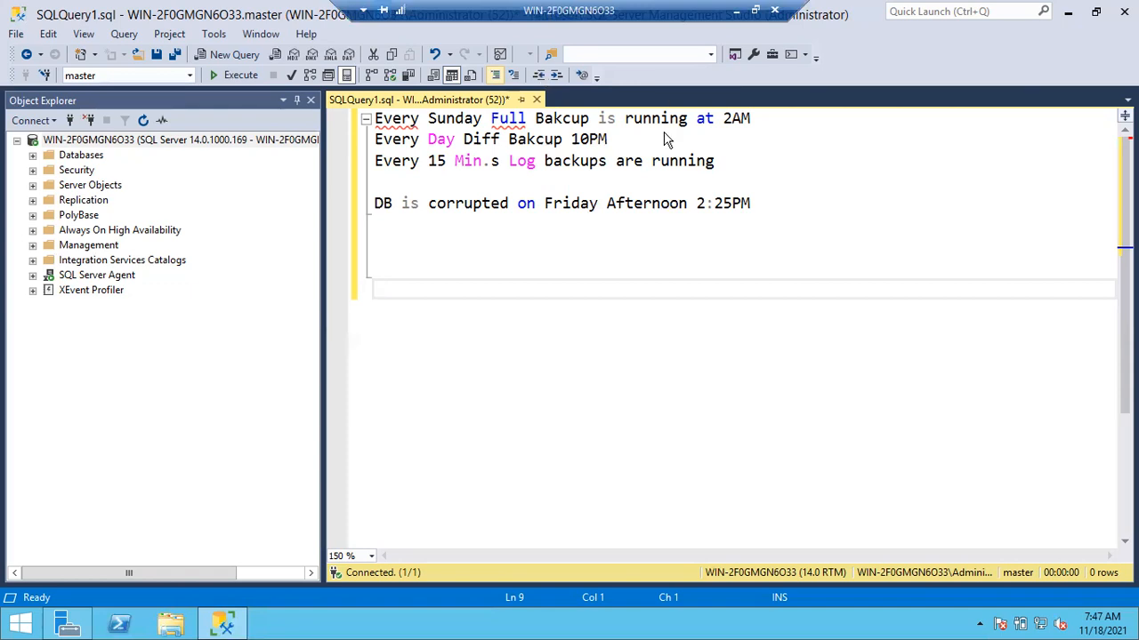
click(476, 275)
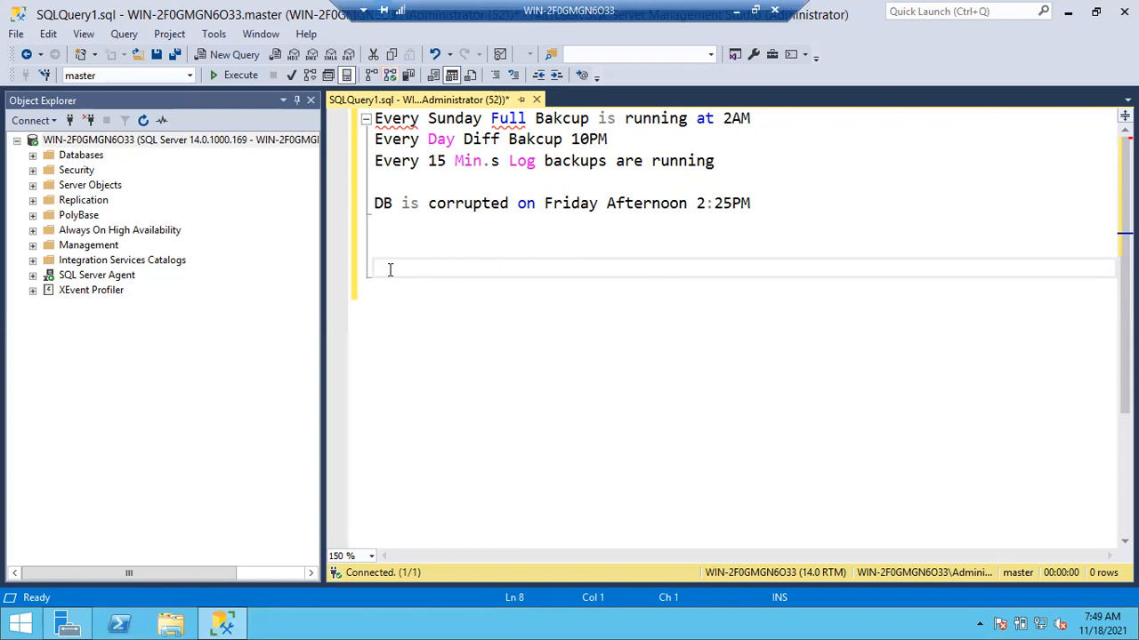
text(12- 48)
key(Return)
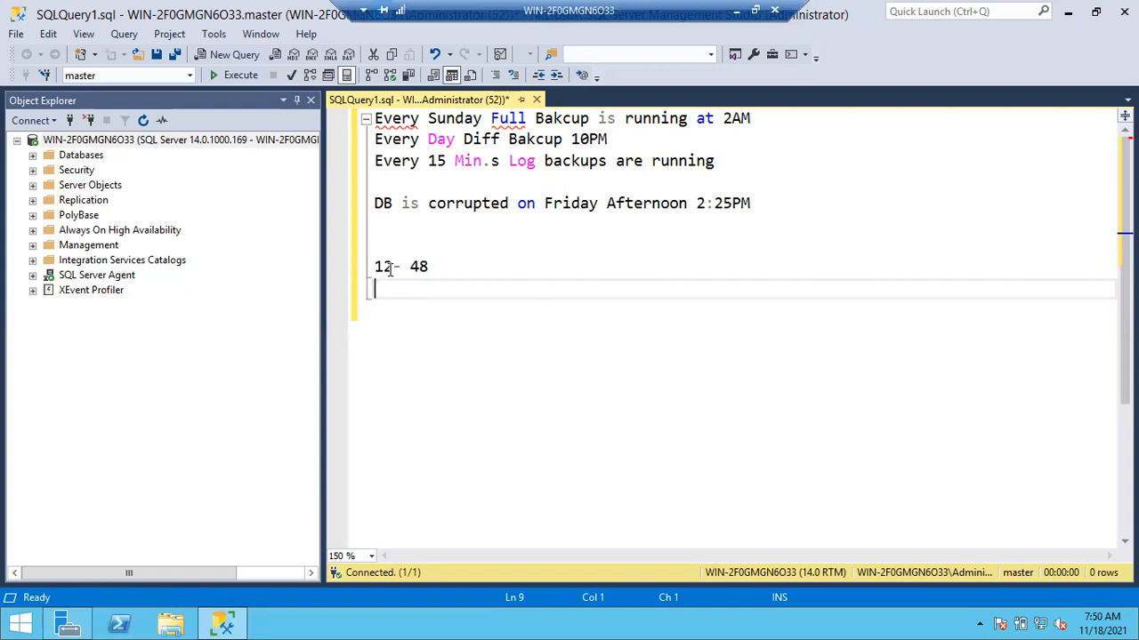
text(4-  16)
key(Return)
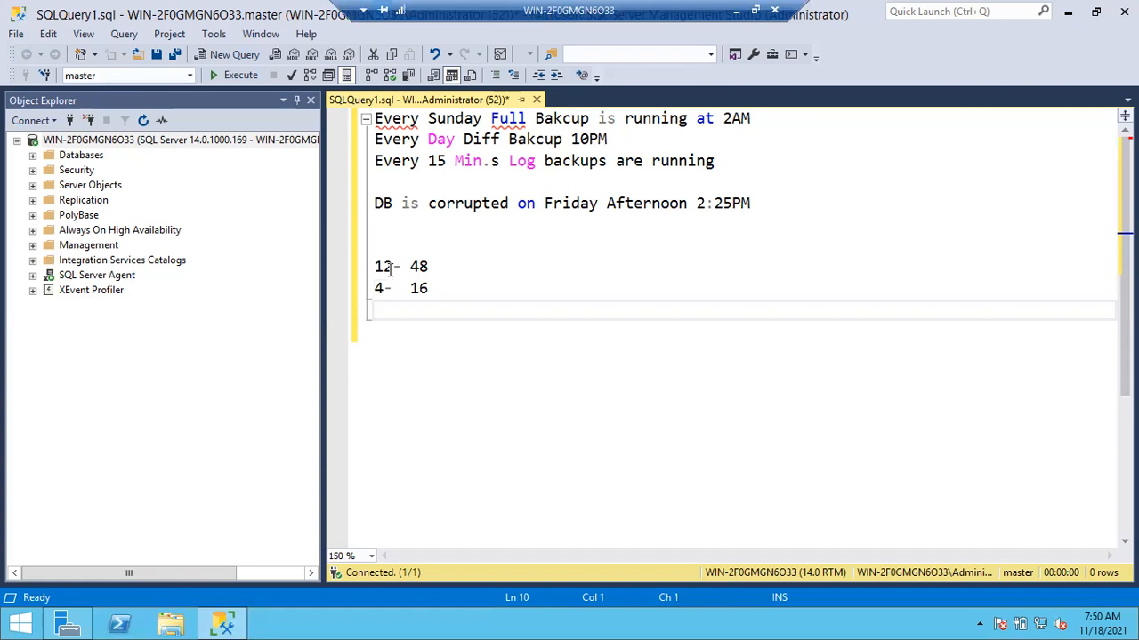
- Add the line "1----1" below the "4- 16" line
drag(386, 287, 354, 298)
click(387, 309)
text(1---)
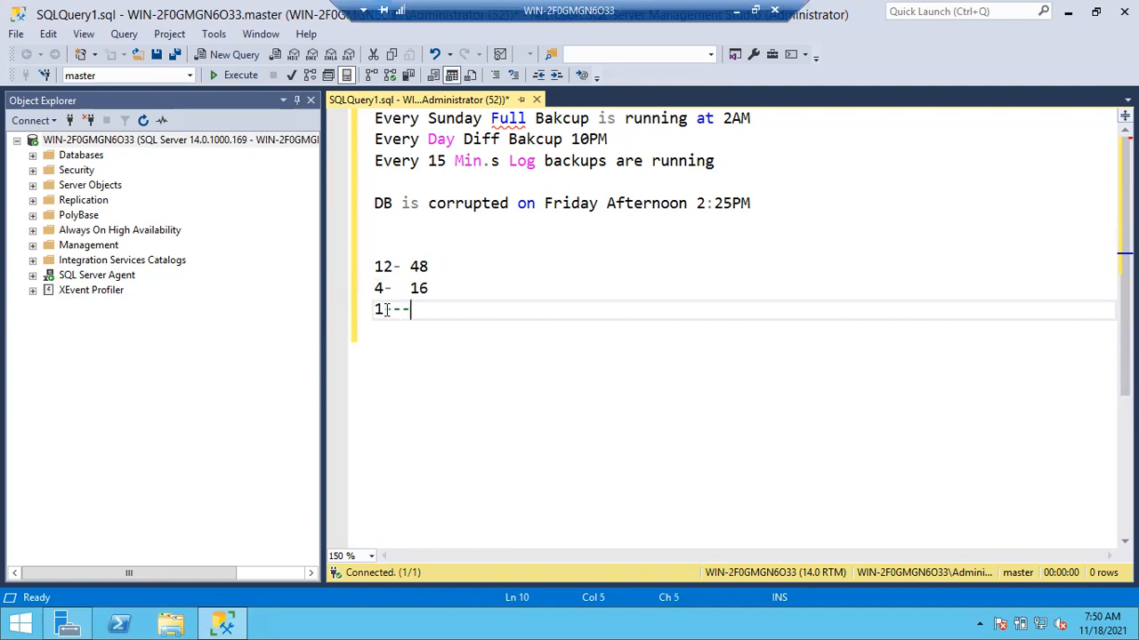
text(1)
key(BackSpace)
text(-1)
click(452, 331)
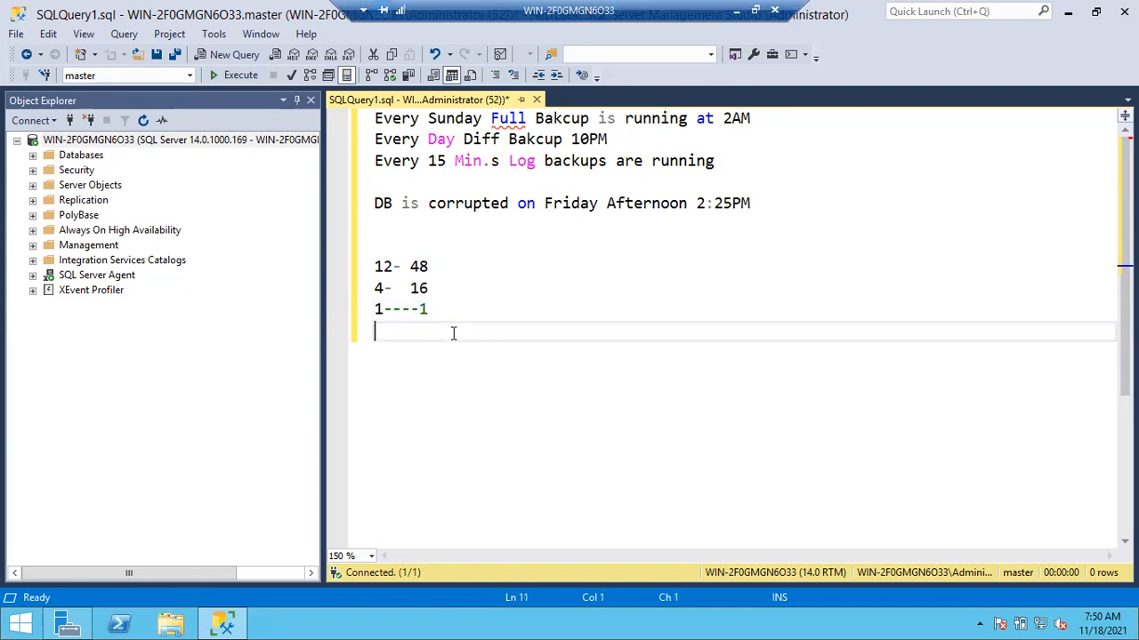
- Add the lines "total==65" and "1+1+65" at the end of the notes
text(total==)
text(65)
key(Return)
text(1+1+65)
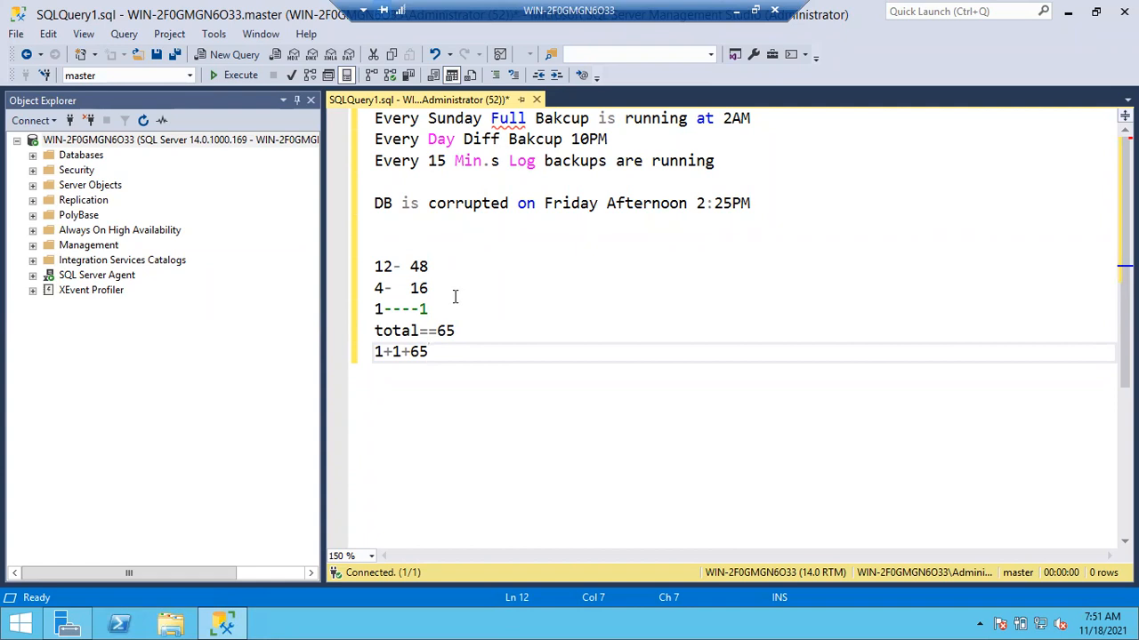
- Open the Back Up task for the Amazon database and set the backup type to Transaction Log
click(33, 155)
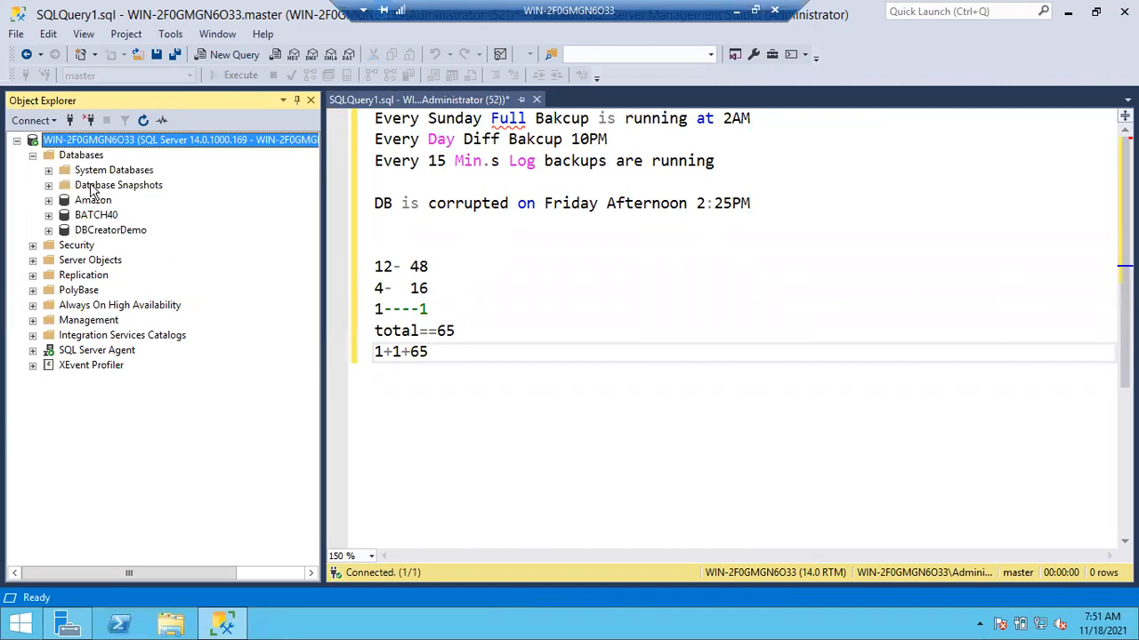
right_click(98, 200)
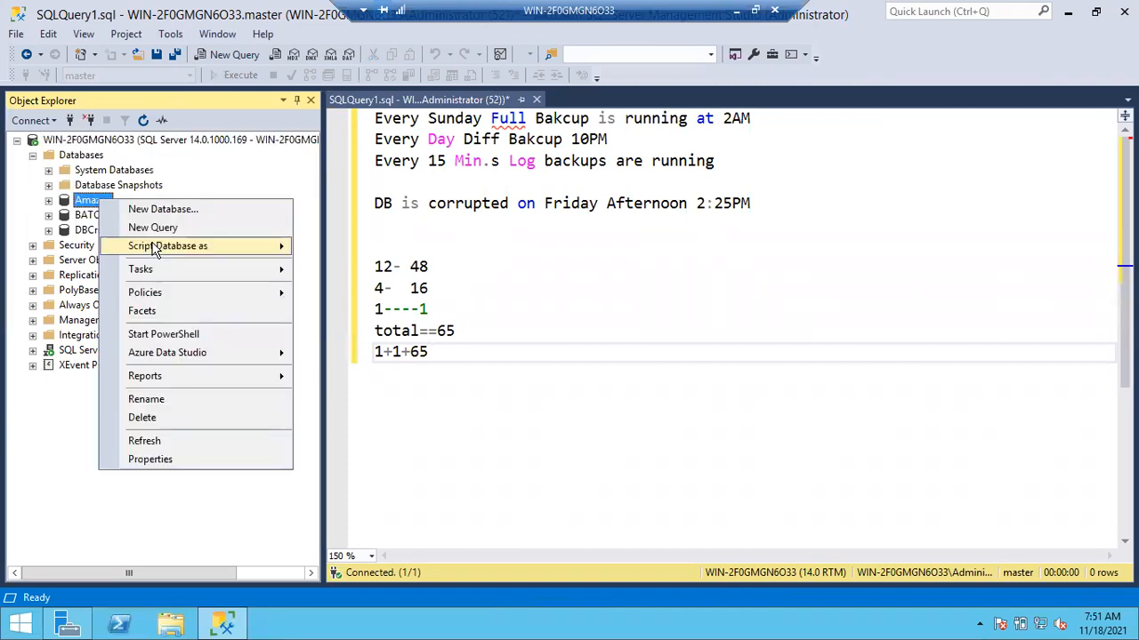
mouse_move(171, 269)
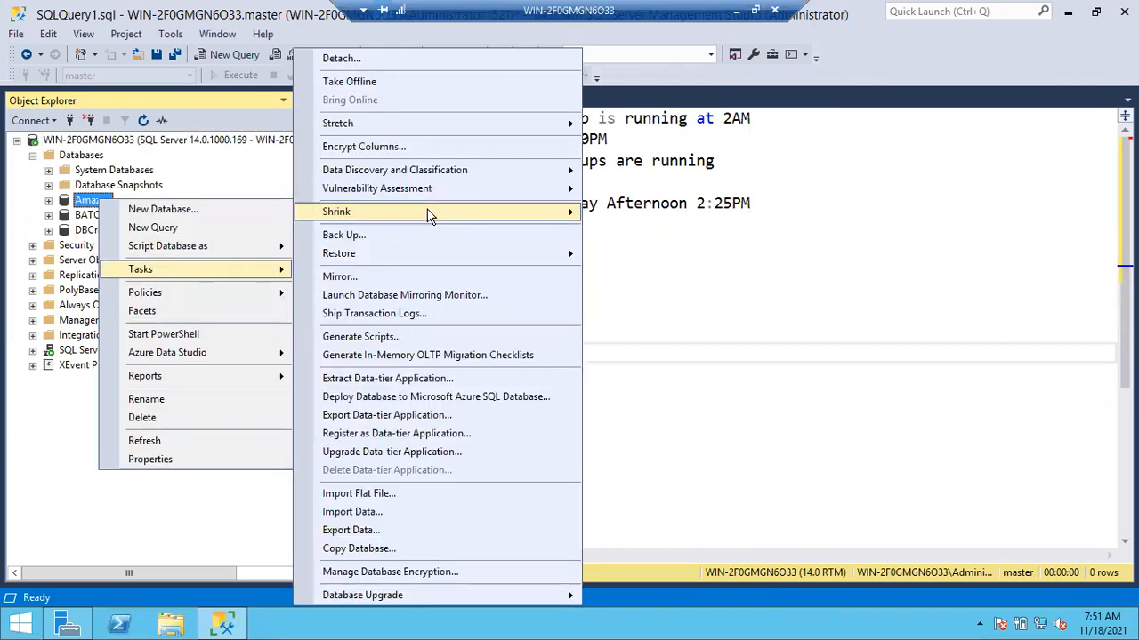
click(367, 237)
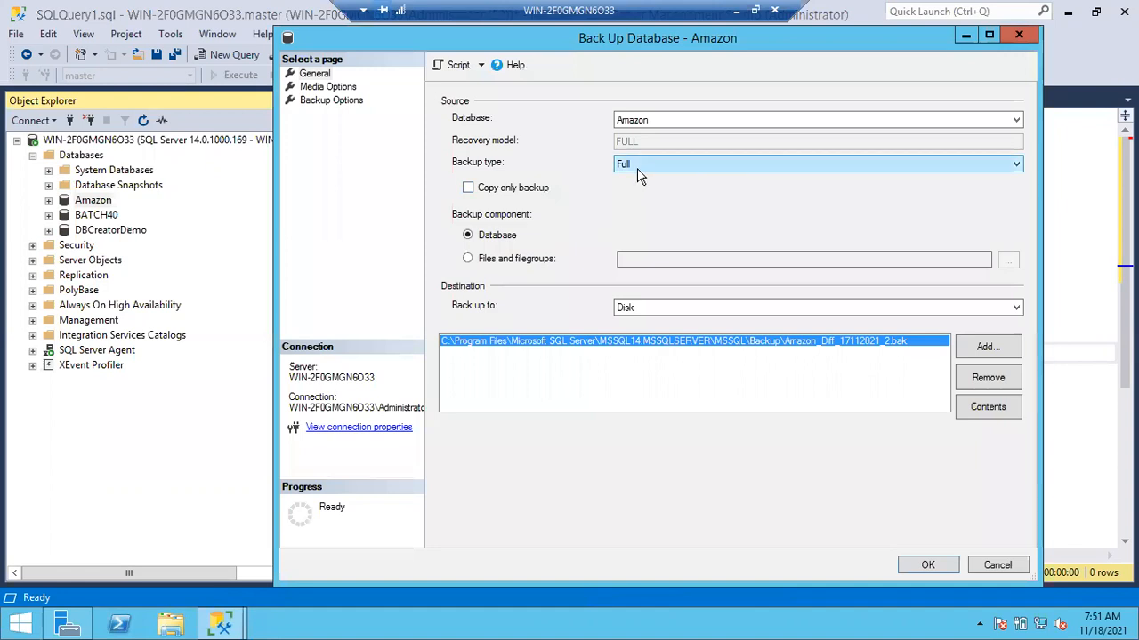
click(638, 165)
click(645, 202)
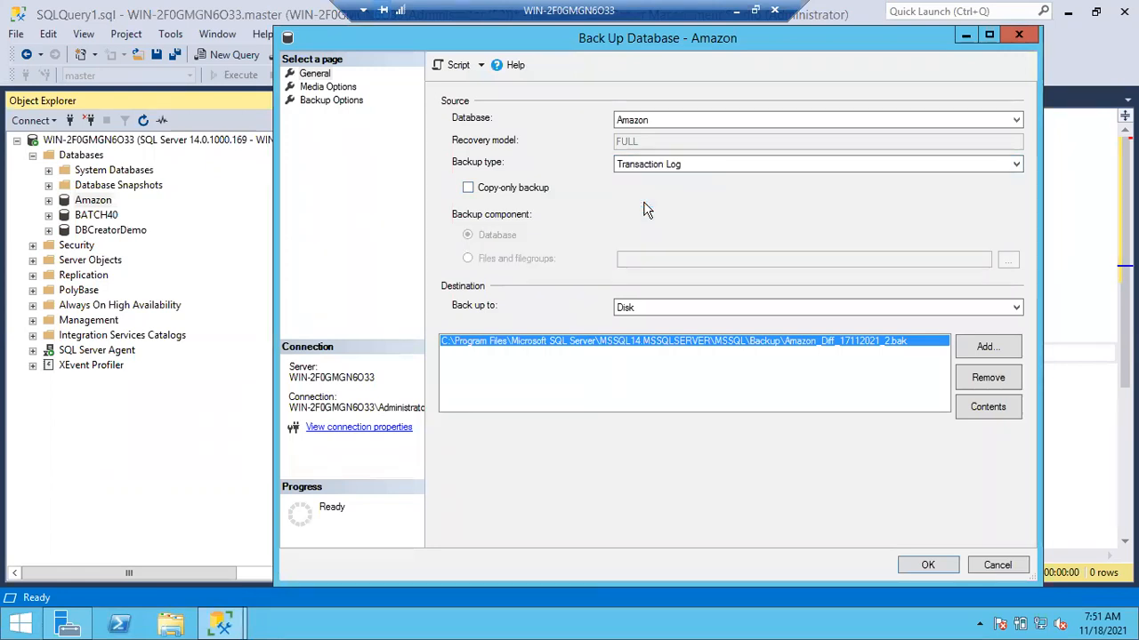
- Remove the existing Amazon_Diff_17112021_2.bak destination and open the file browser for a new disk destination
click(986, 378)
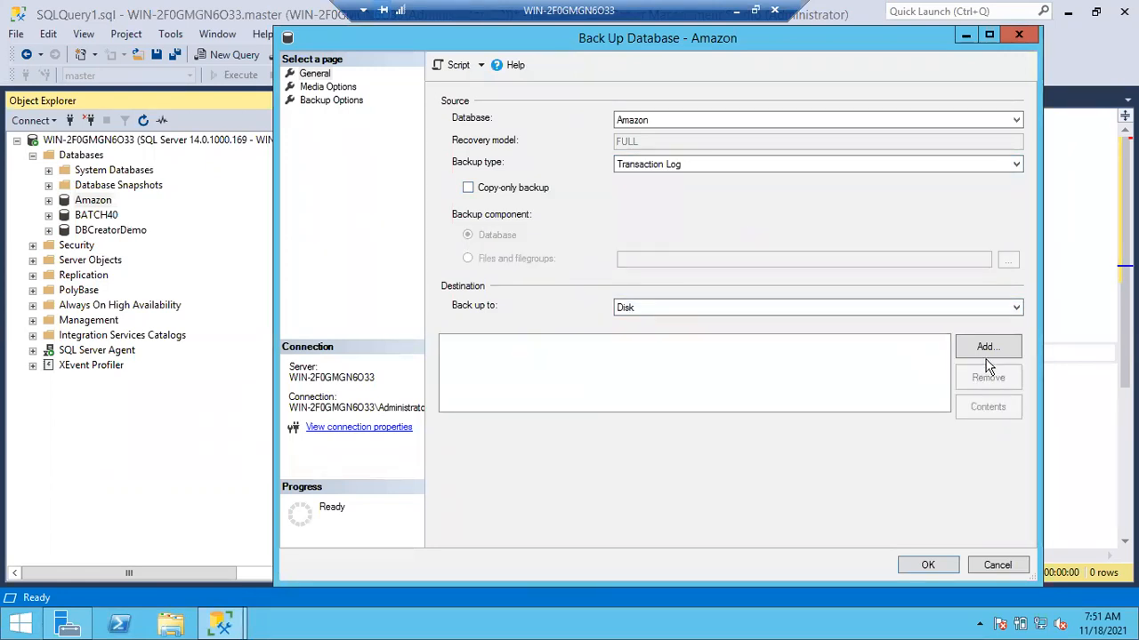
click(985, 352)
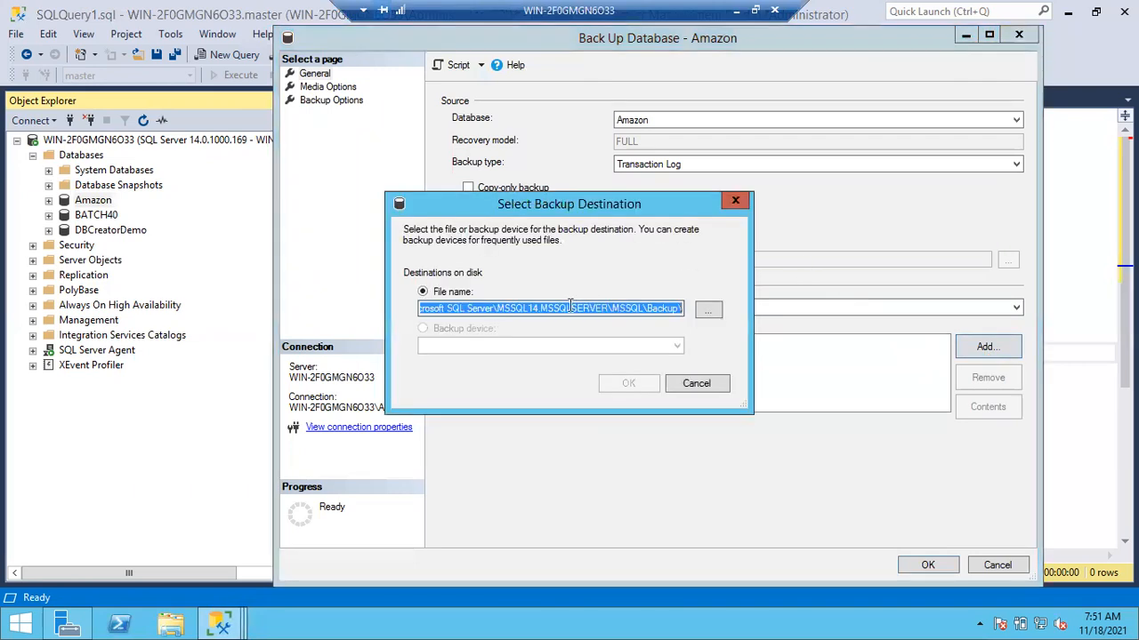
click(709, 310)
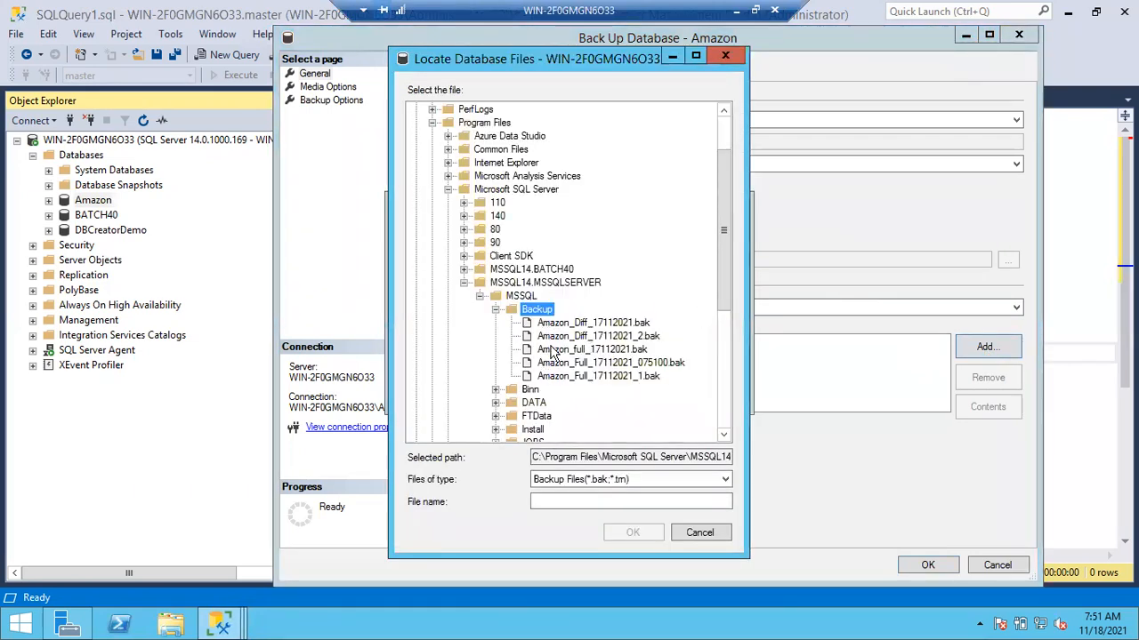
- Enter Amazon_Log_18112021_075200.trn as the new backup file name in the Backup folder
click(557, 501)
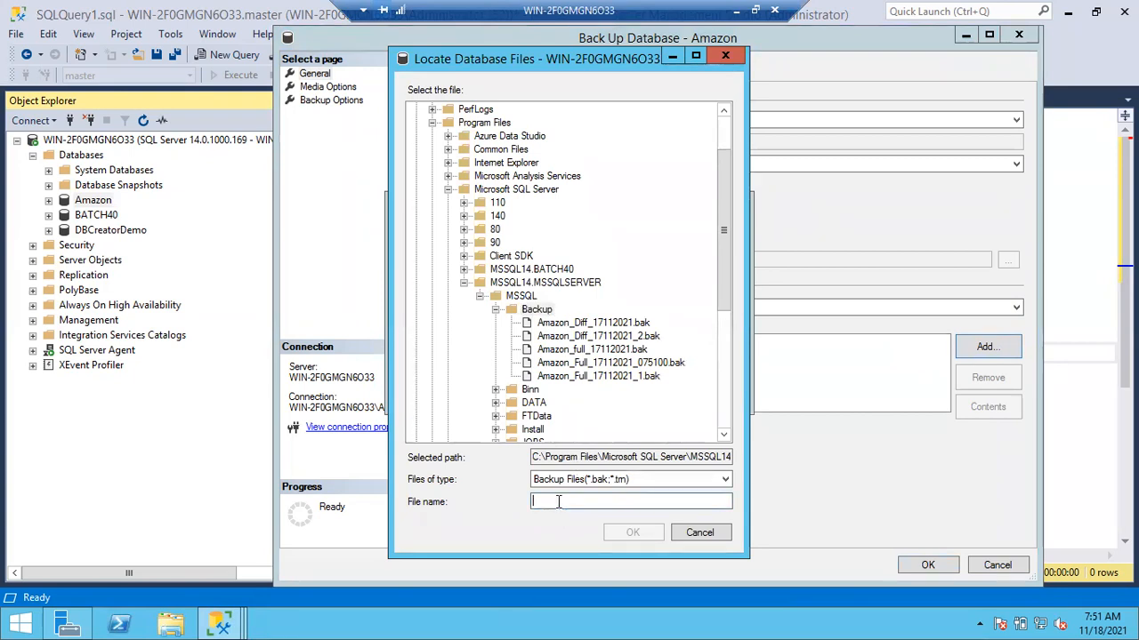
text(A)
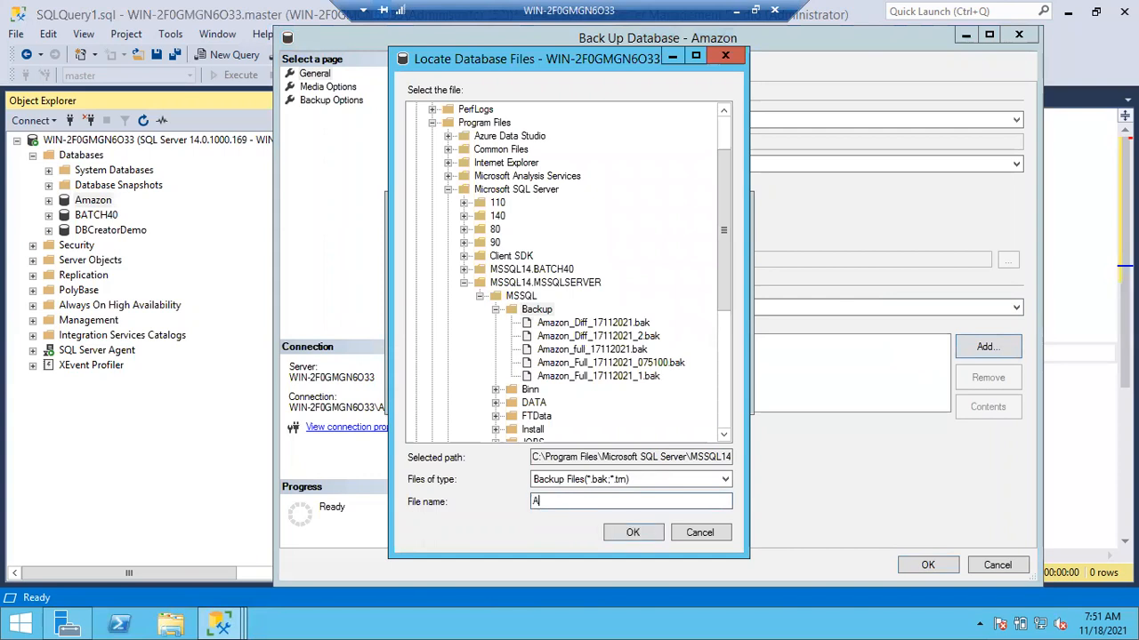
text(mazon_Log)
text(_18)
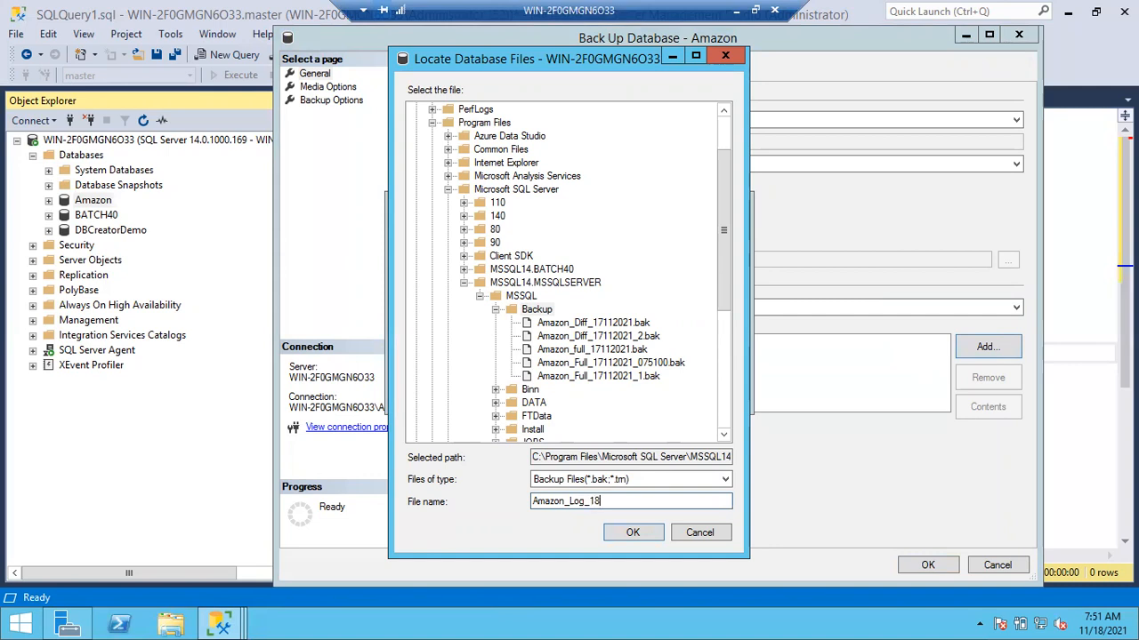
text(112021_)
text(075200.trn)
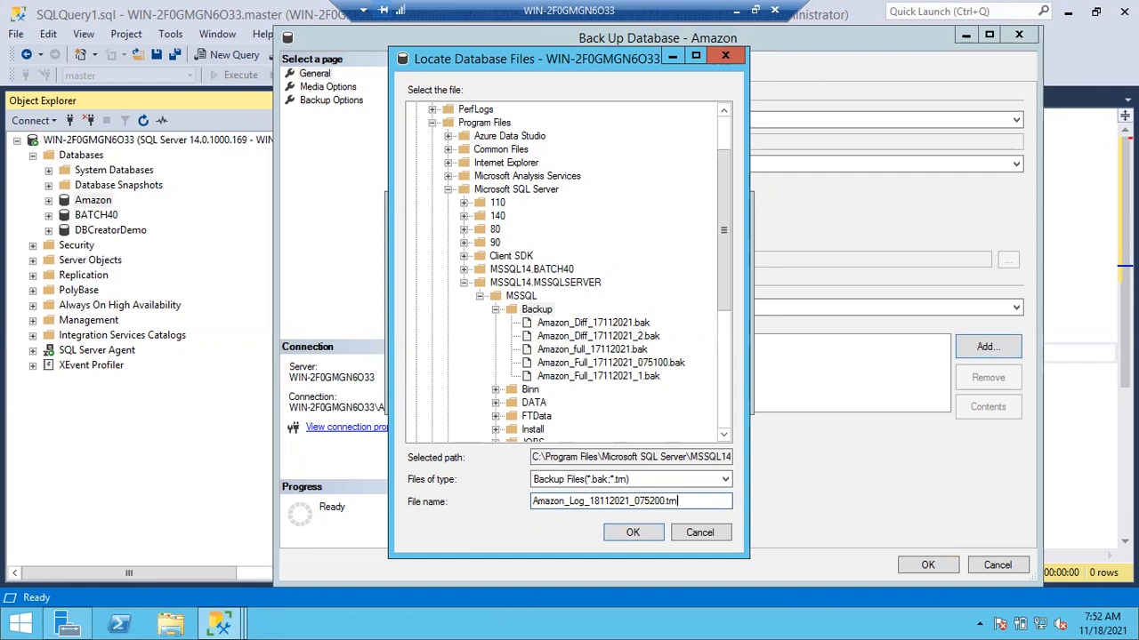
- Accept the new file as the backup destination and run the Amazon transaction log backup
click(656, 534)
click(628, 384)
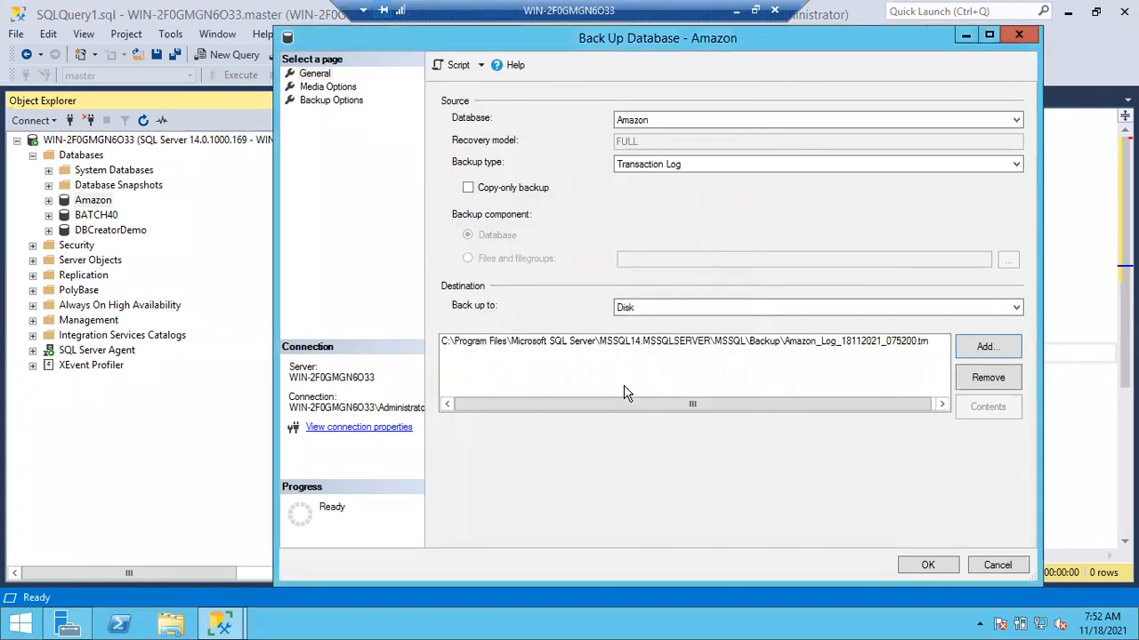
click(925, 565)
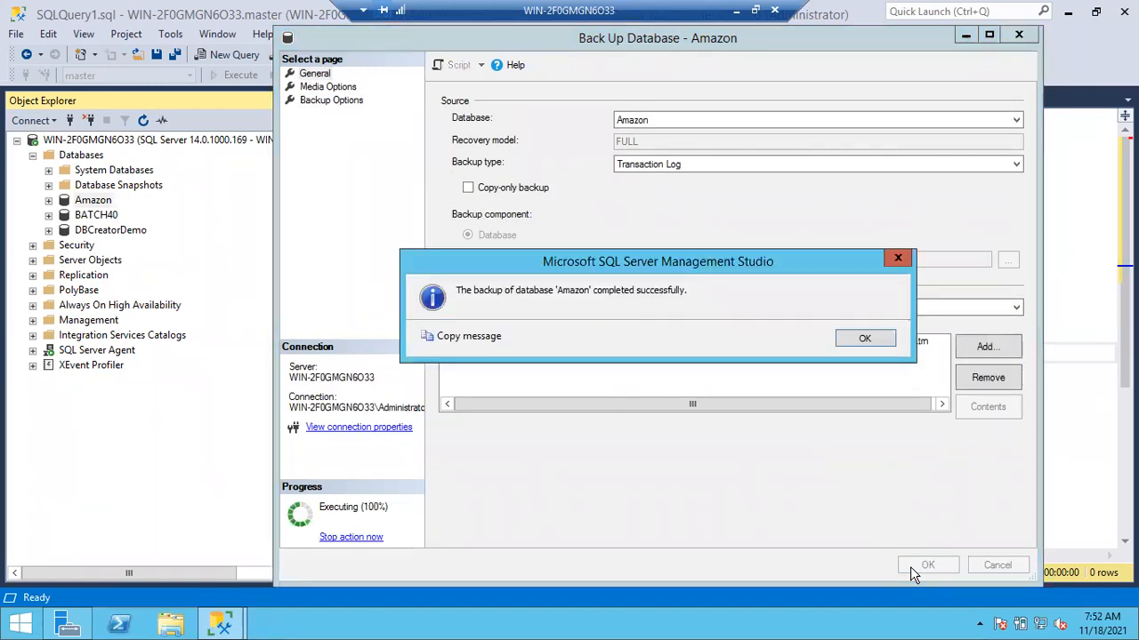
click(864, 340)
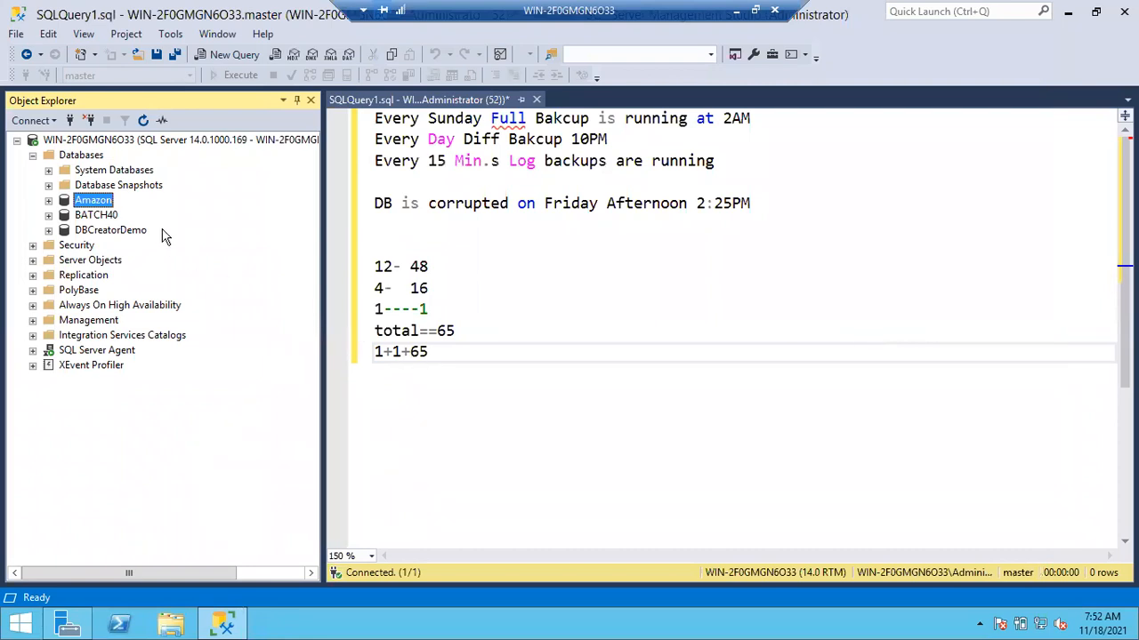
- Open a new query on the server and write "Backup Log Amazon to disk"
click(104, 143)
key(ctrl+n)
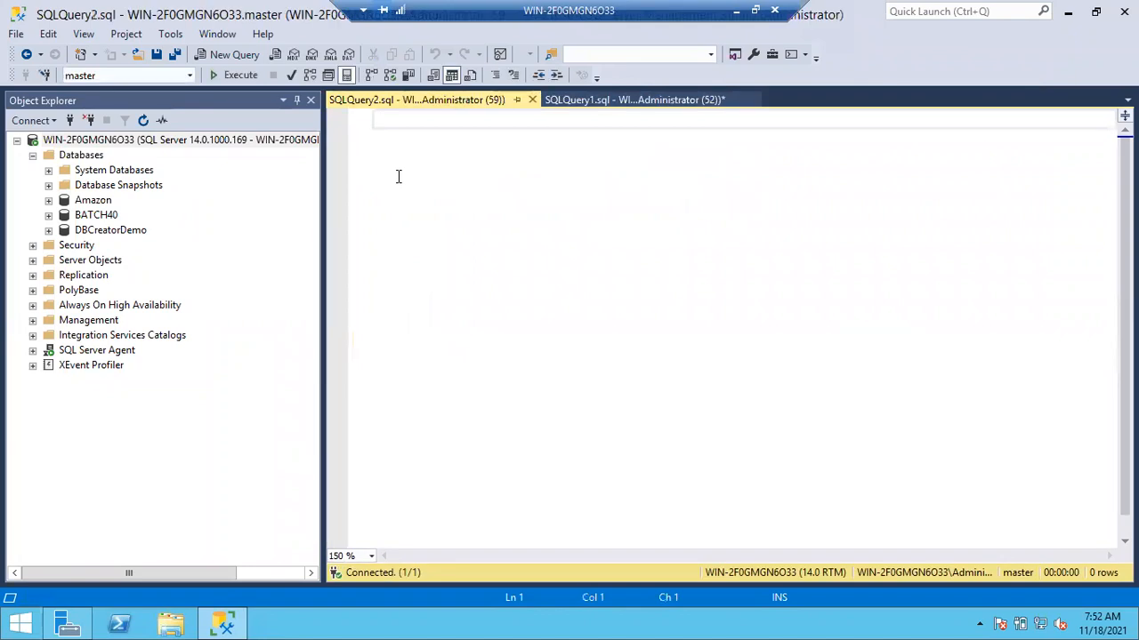
text(Backup)
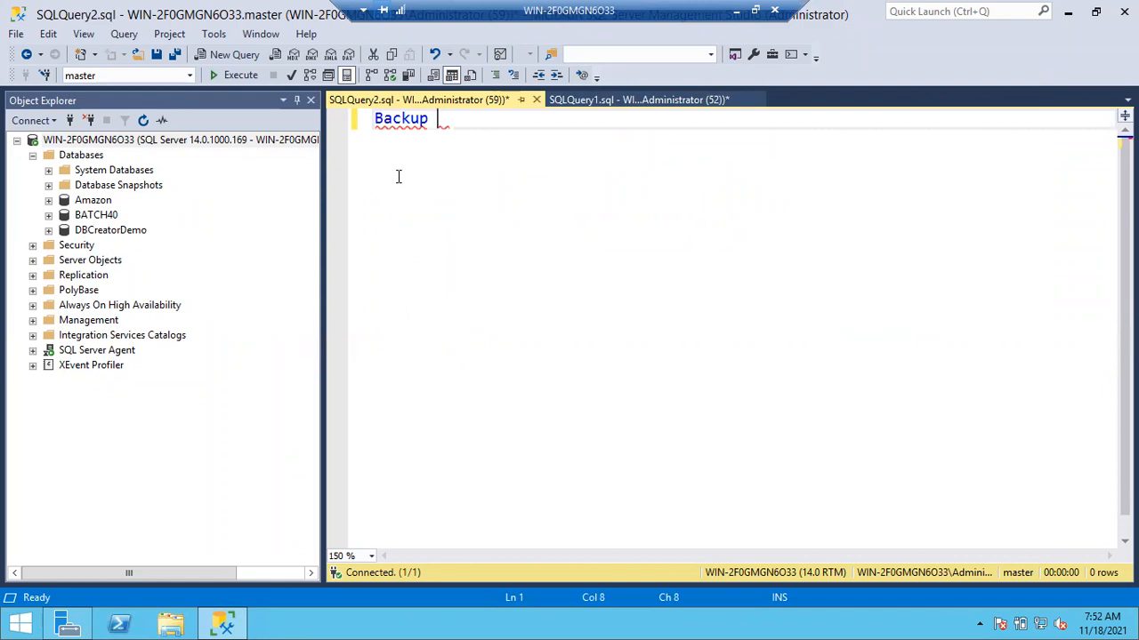
text(Log Amazo)
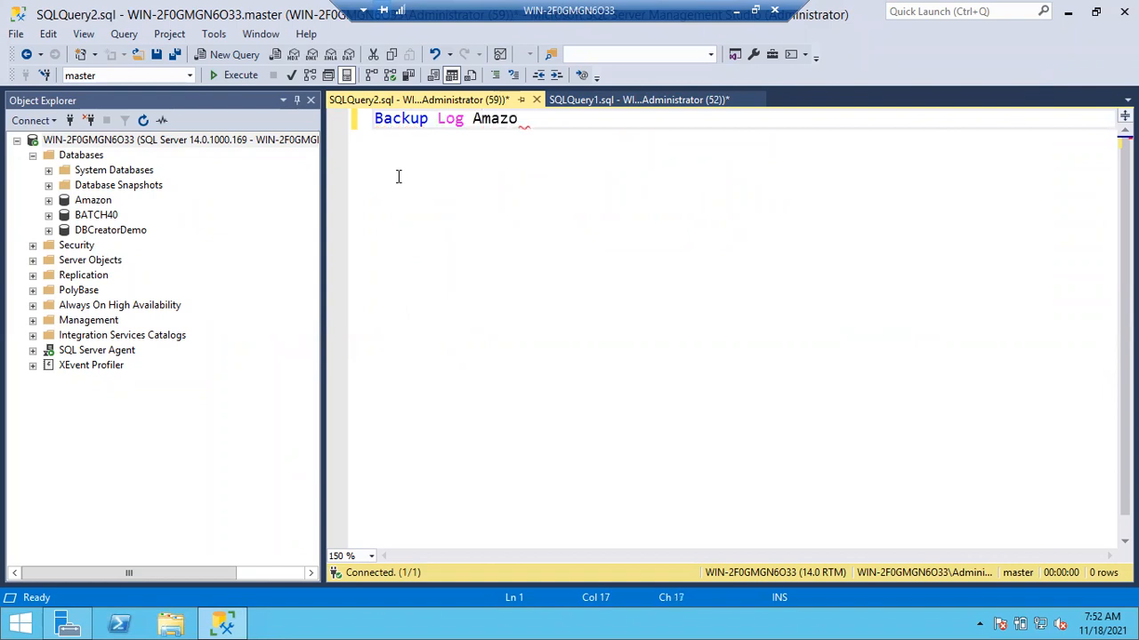
text(n to disk='Amazon_Logbkp_)
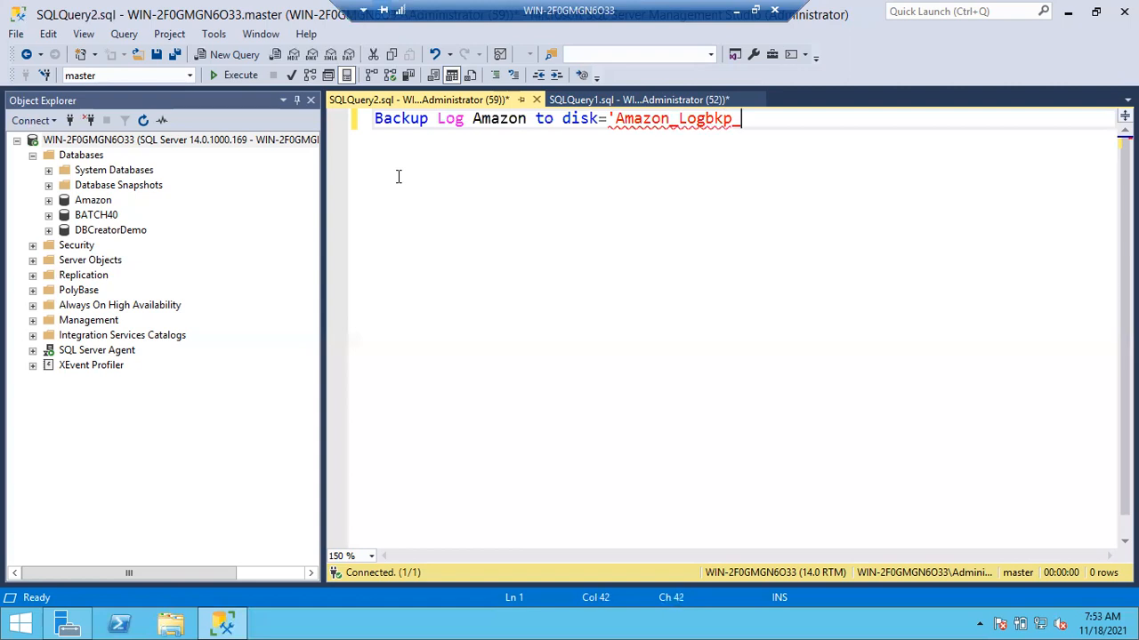
text(18112021_)
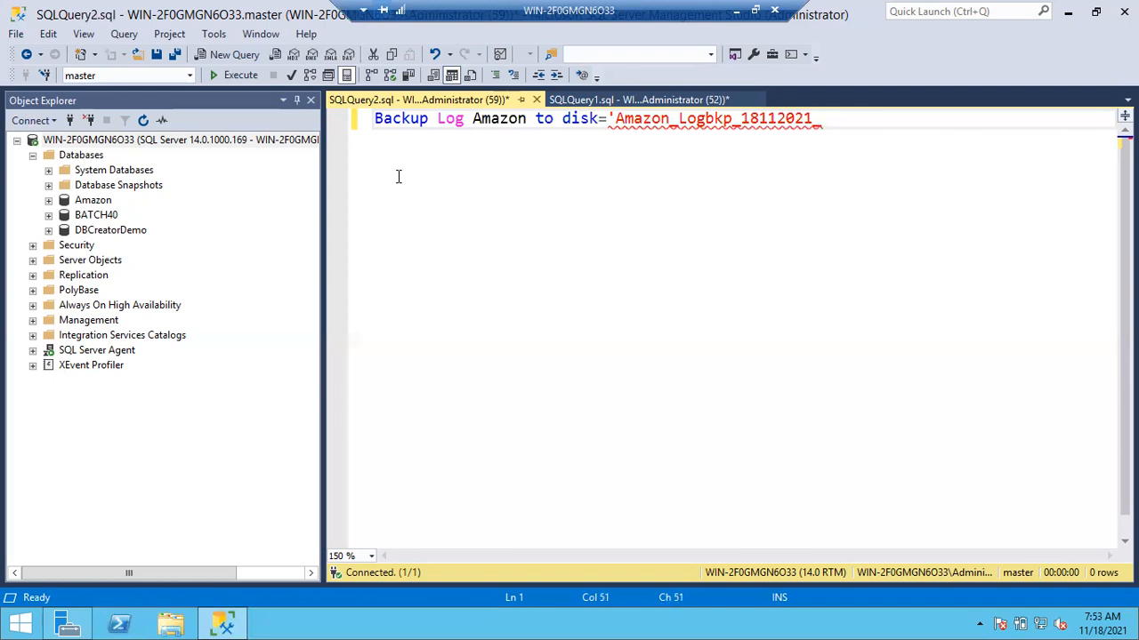
- Complete the backup statement with ='Amazon_Logbkp_18112021_075300.trn'
text(075300)
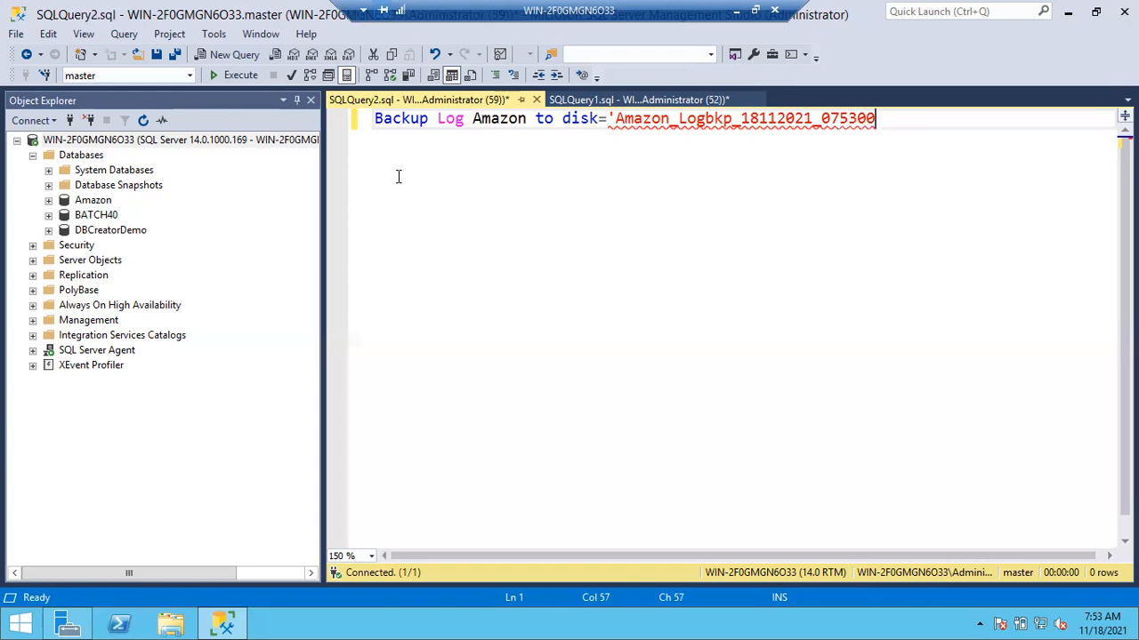
text(.trn')
- Execute the log backup statement for the Amazon database and check its result message
click(447, 235)
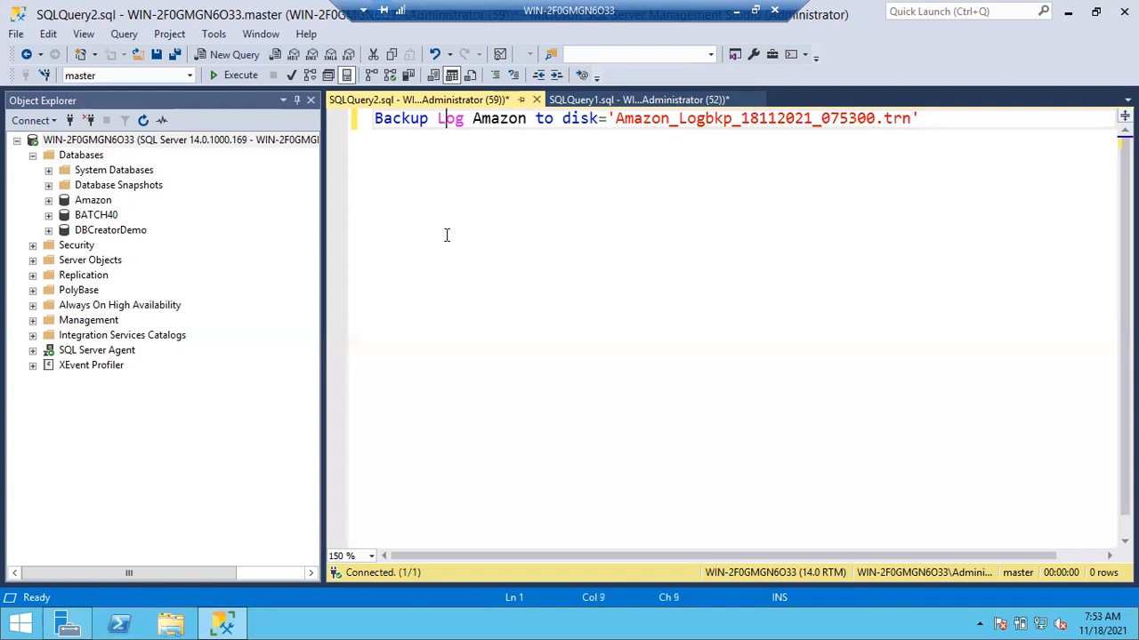
key(ctrl+r)
key(F5)
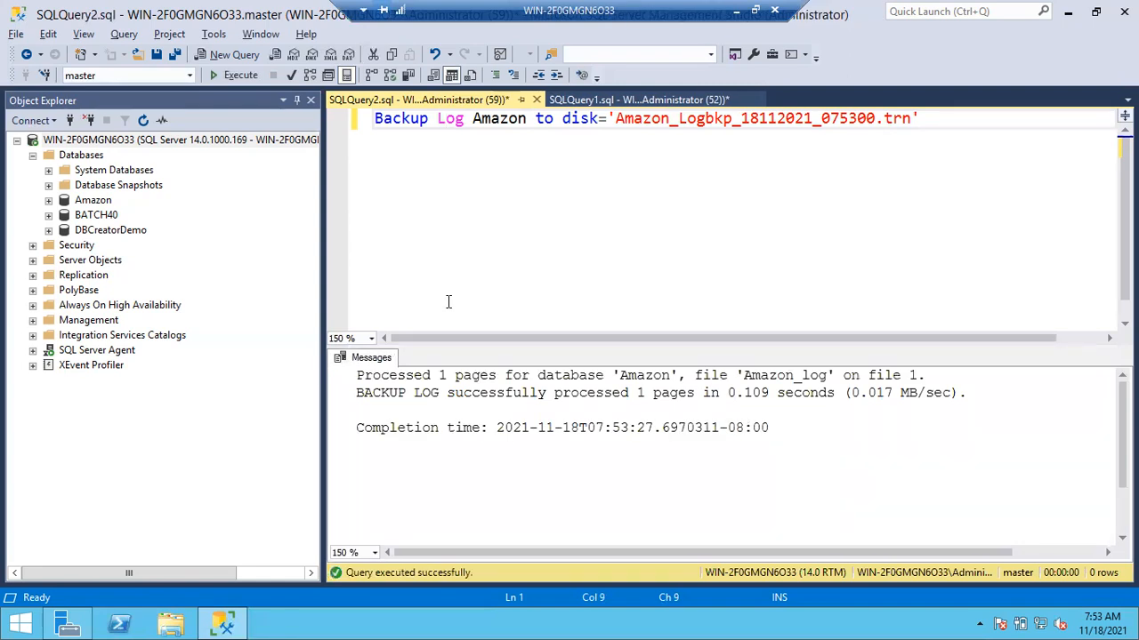
drag(423, 374, 468, 374)
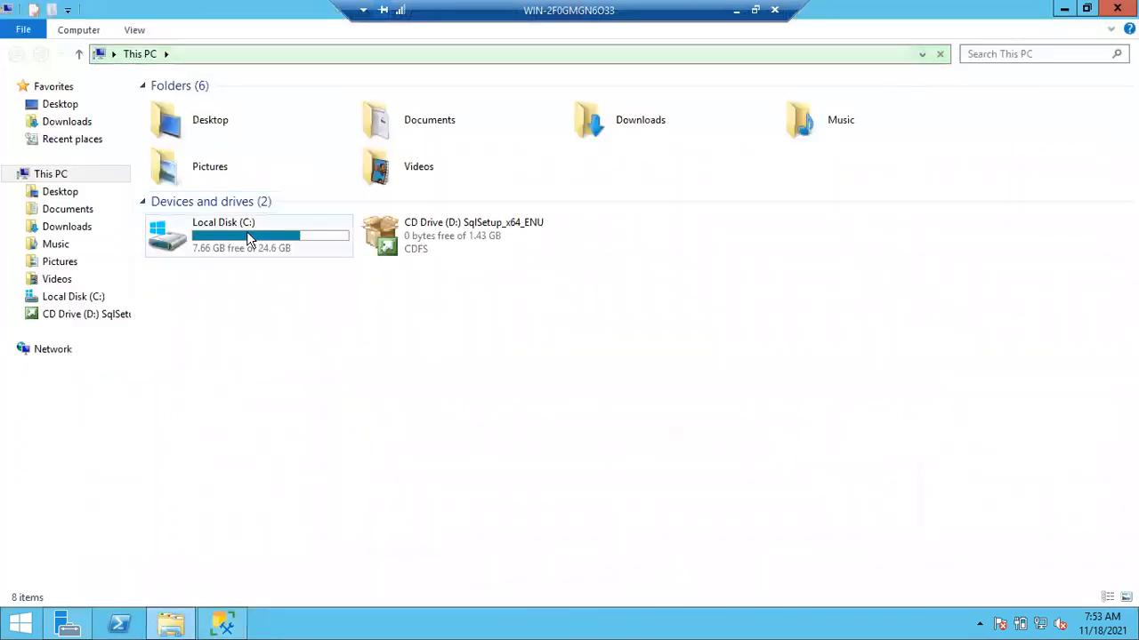
- Browse to the default instance's backup folder at C:\Program Files\Microsoft SQL Server\MSSQL14.MSSQLSERVER\MSSQL\Backup
double_click(249, 239)
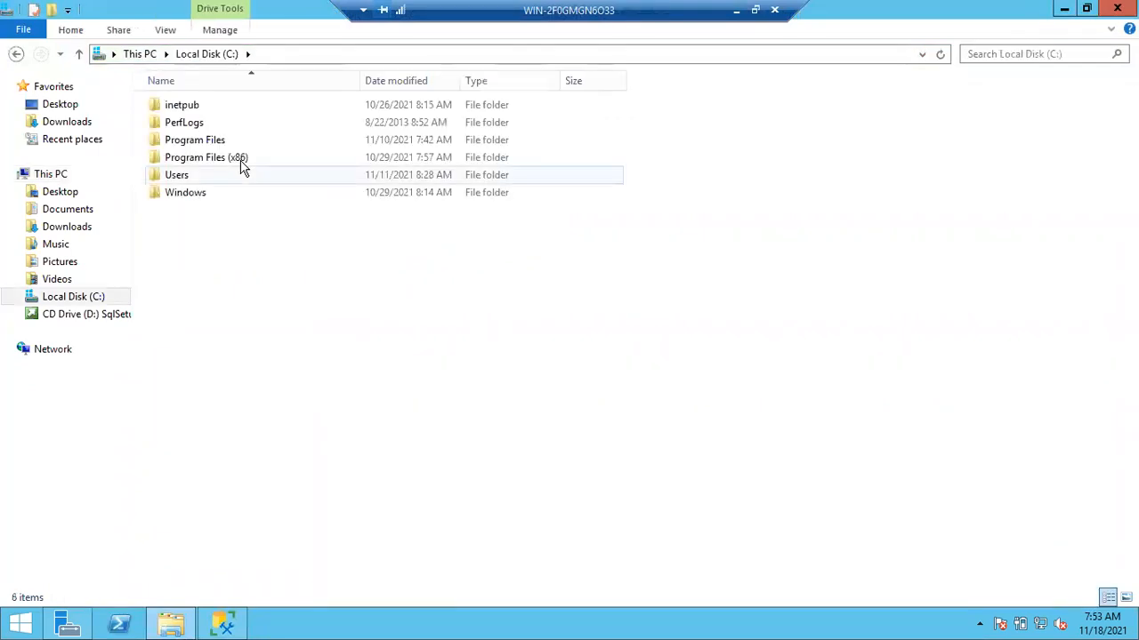
double_click(204, 140)
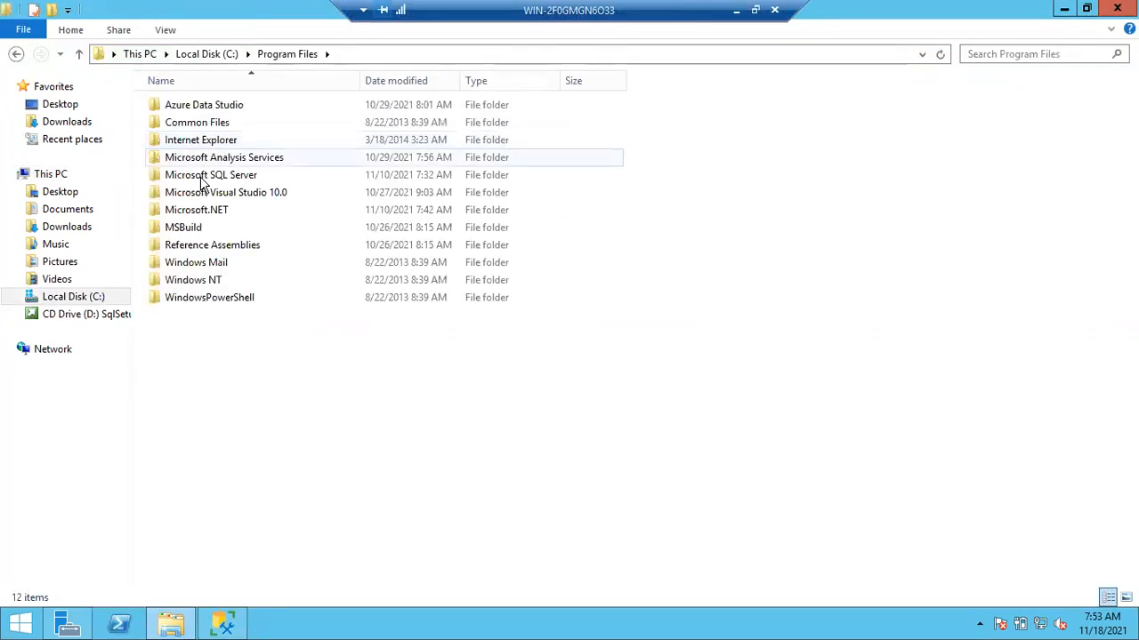
double_click(201, 178)
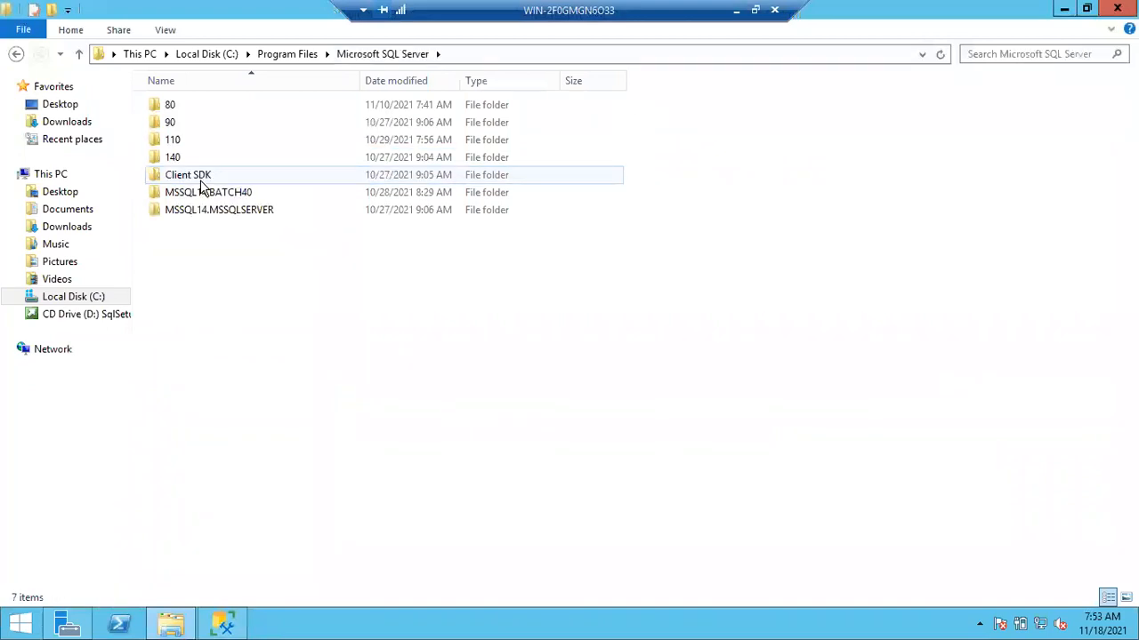
double_click(197, 210)
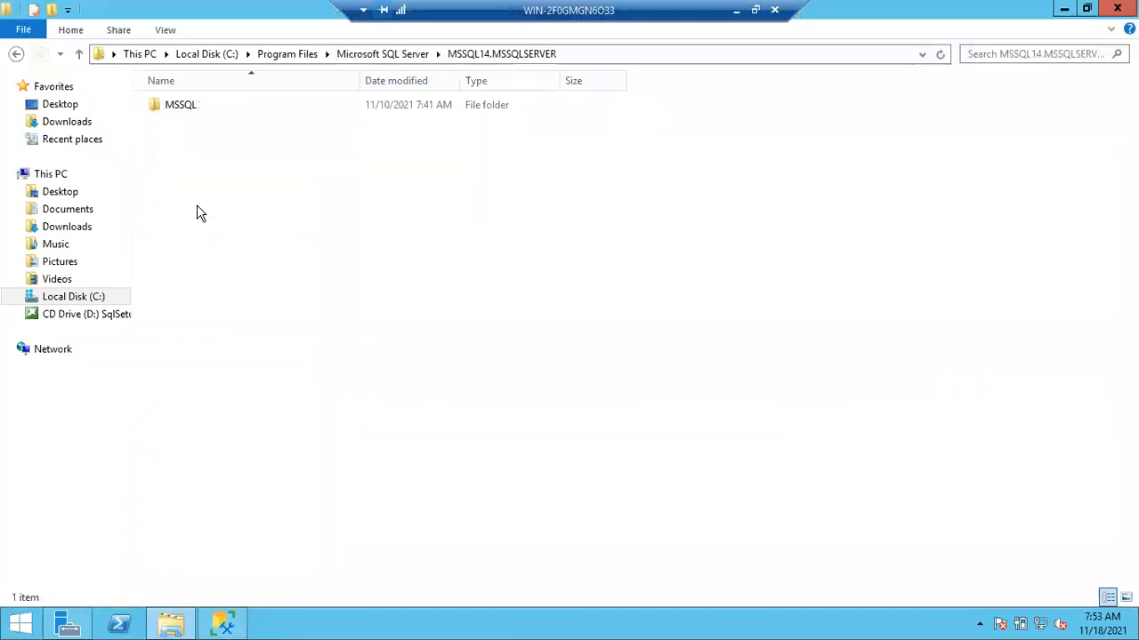
double_click(195, 113)
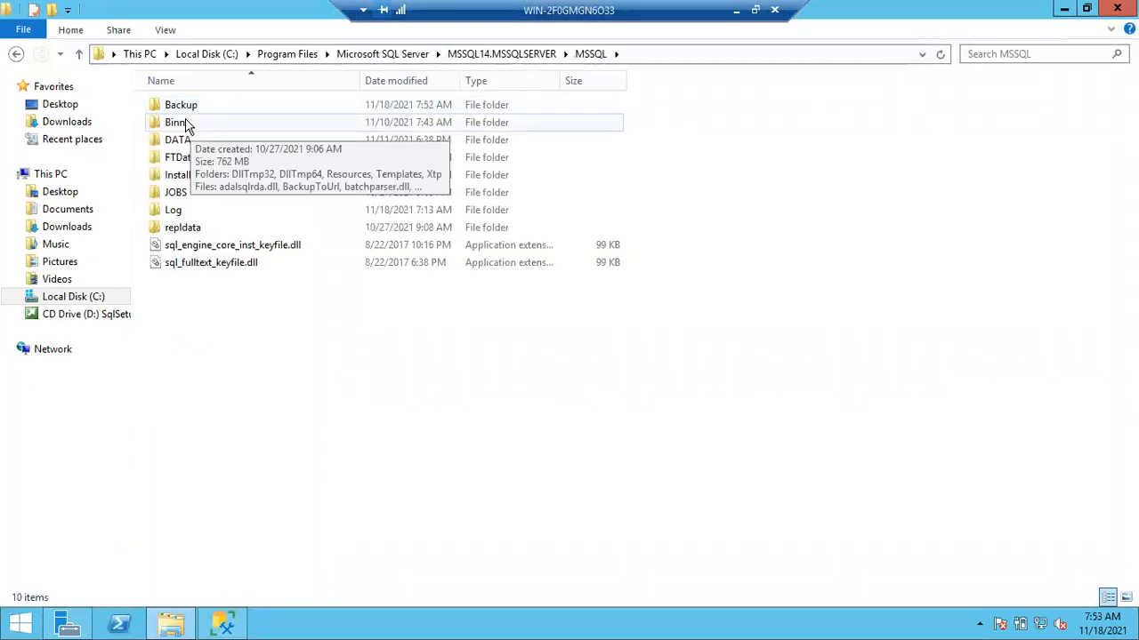
click(180, 112)
double_click(181, 112)
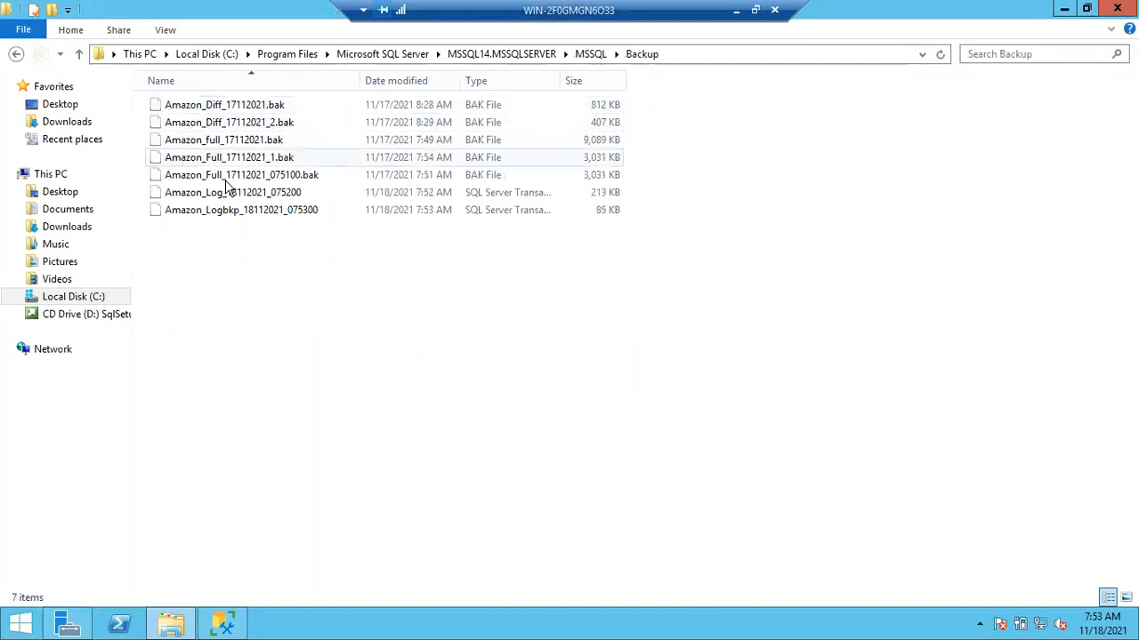
- Locate the two Amazon log backup files and widen the Type column to read their full file type
click(232, 215)
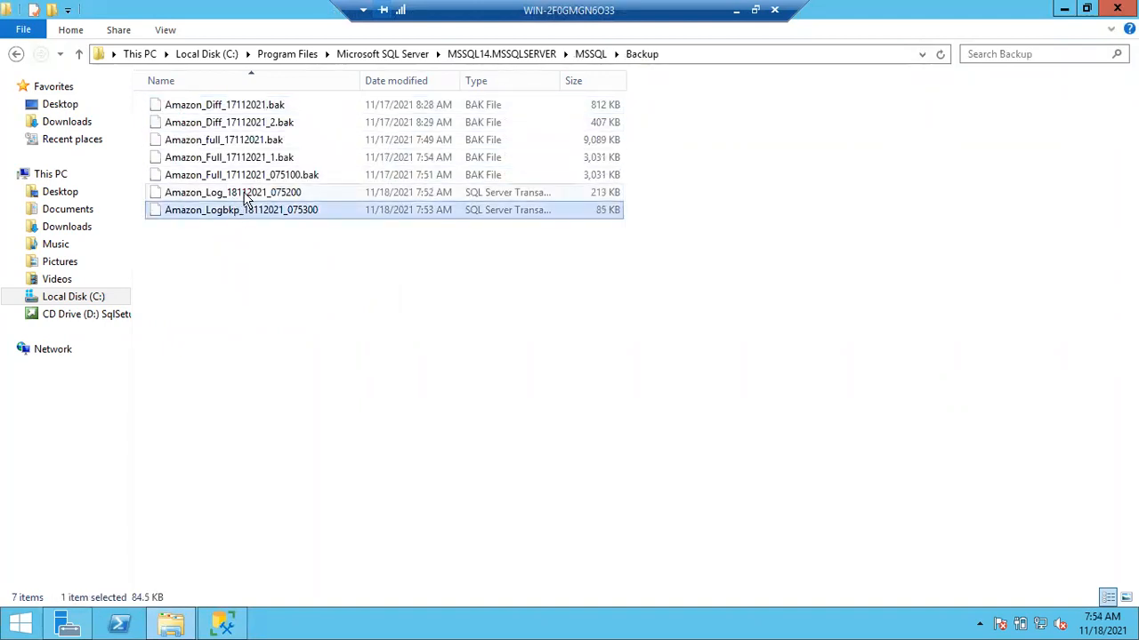
click(246, 198)
click(248, 213)
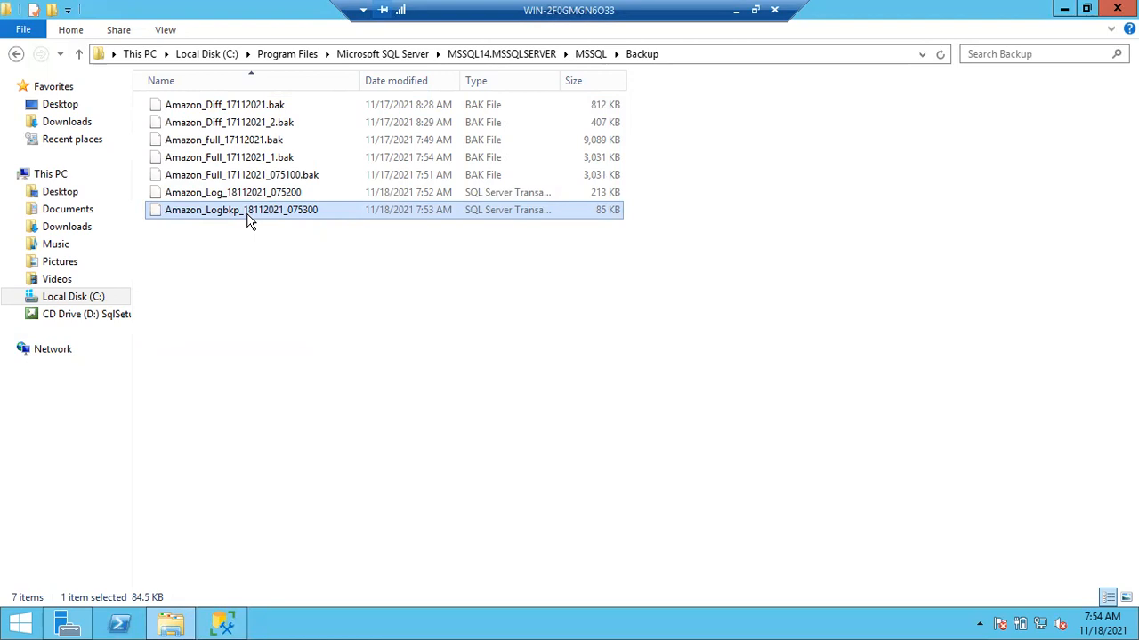
drag(566, 79, 671, 79)
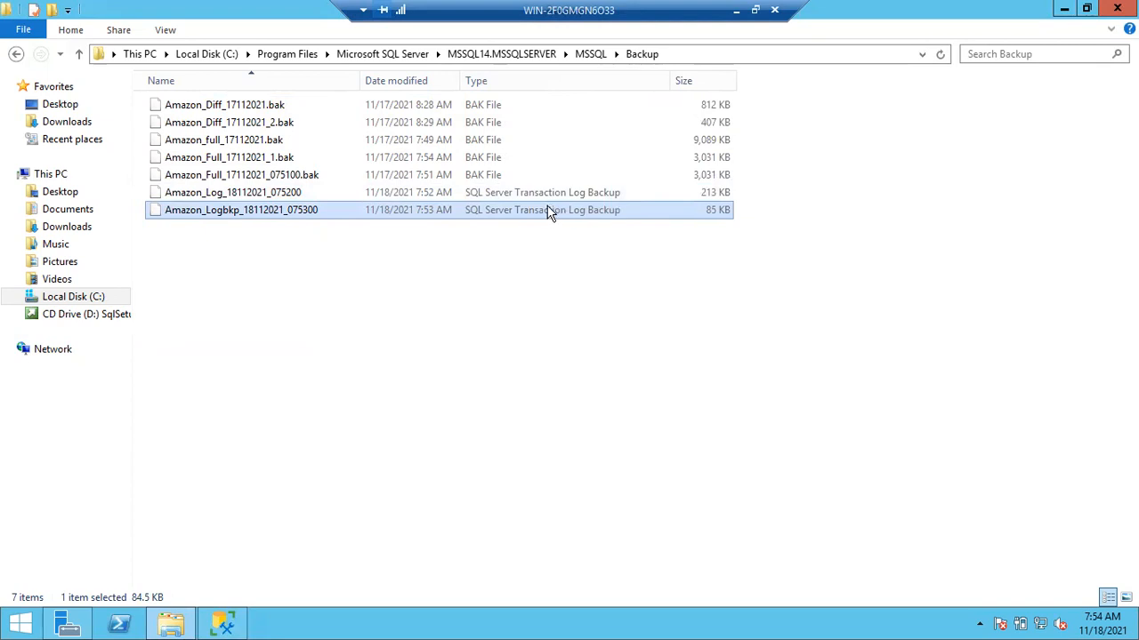
click(522, 197)
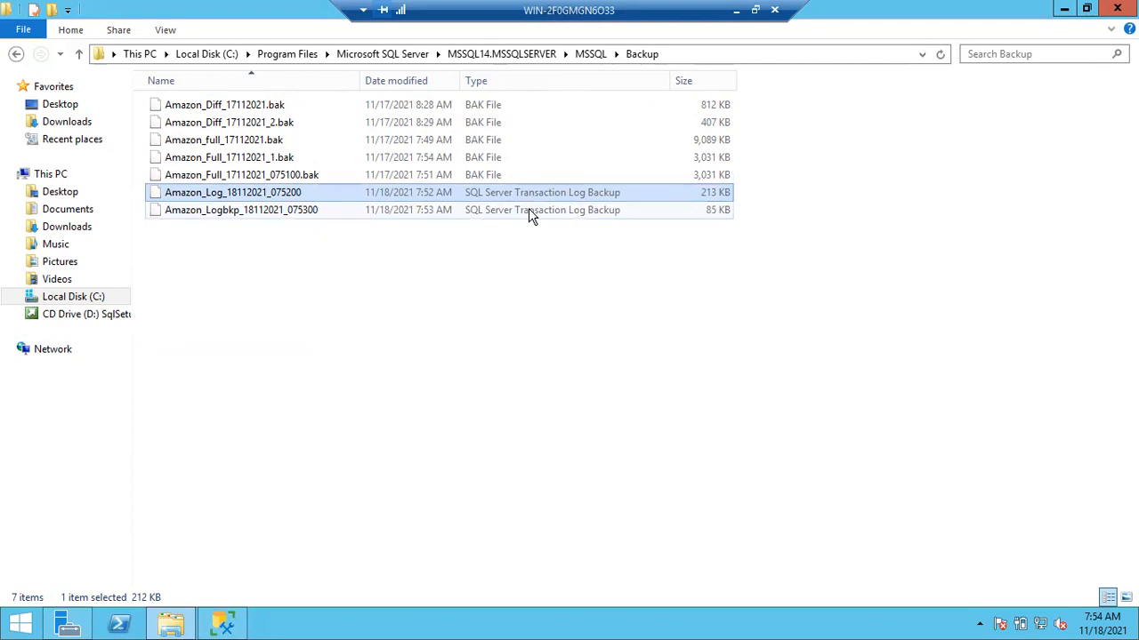
click(547, 218)
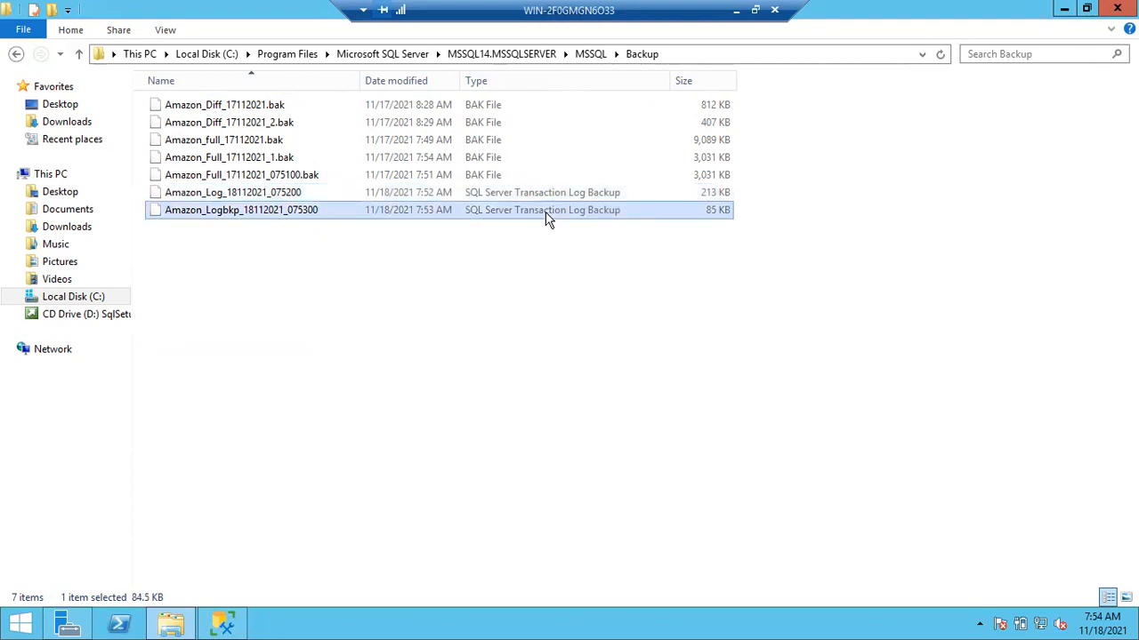
- Compare the file types of the differential and full Amazon backups with that of the log backups
click(497, 139)
click(488, 118)
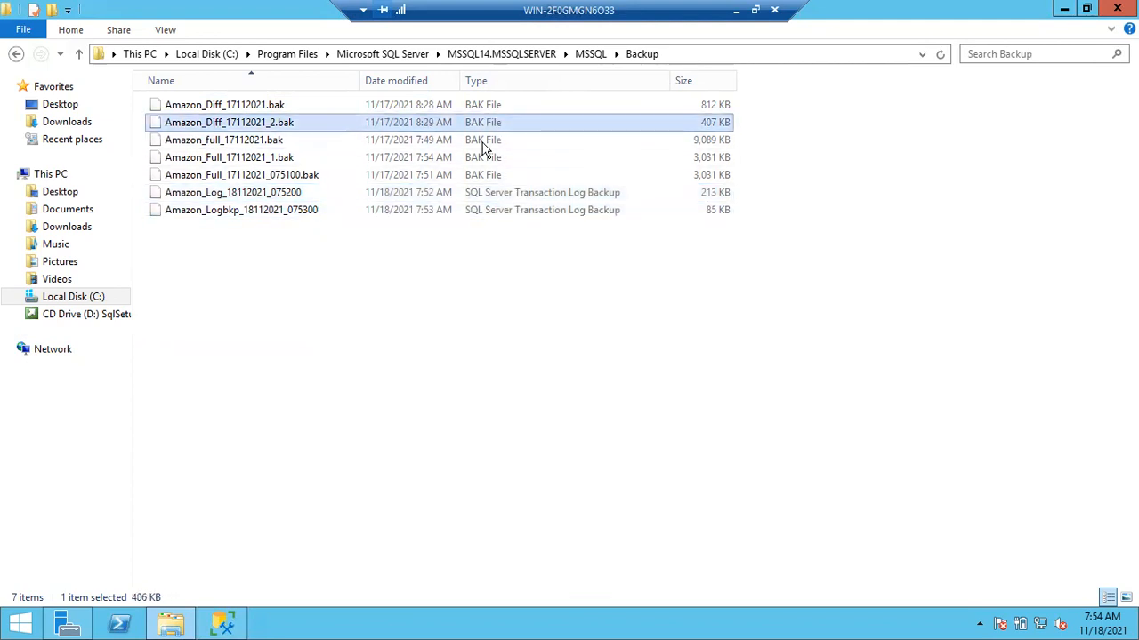
click(485, 145)
click(483, 163)
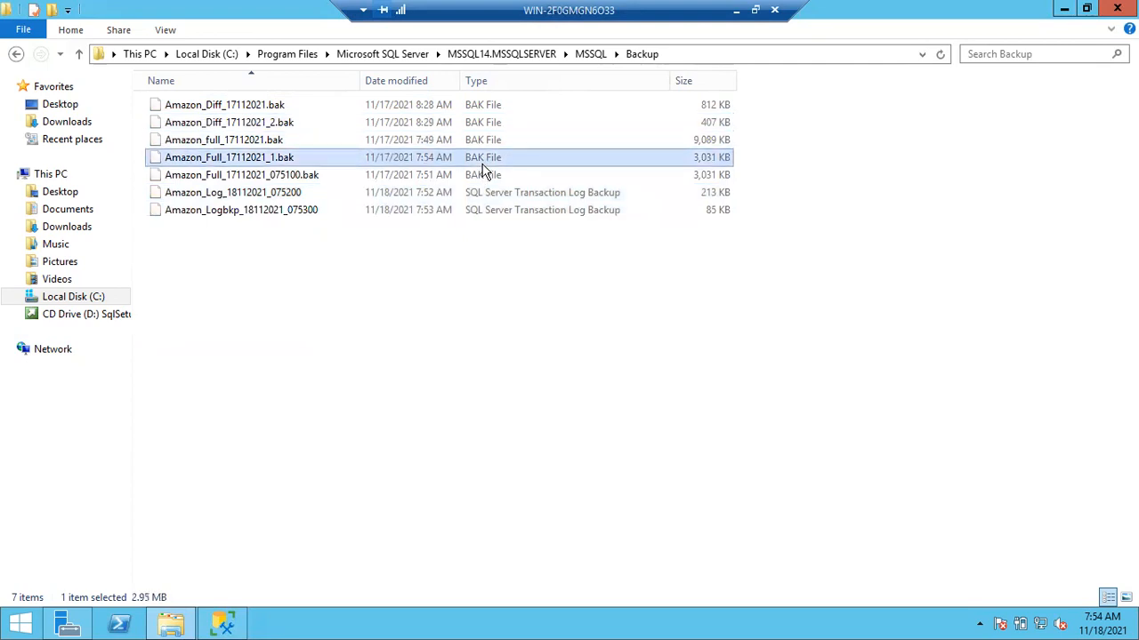
click(486, 193)
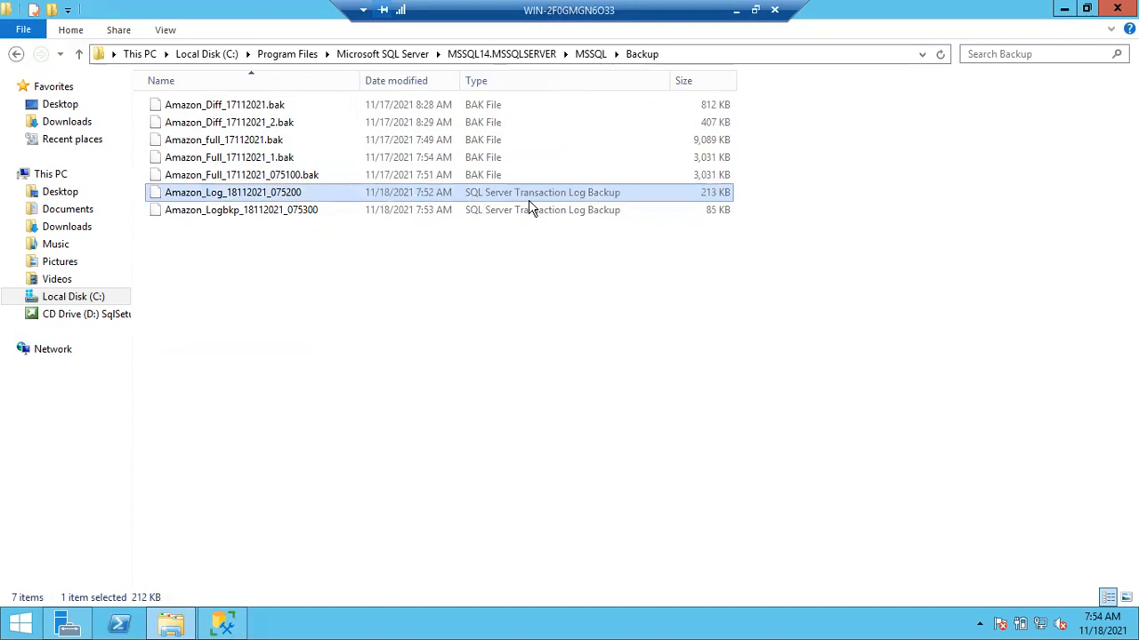
- Return to SQL Server Management Studio and add the note lines "Copy Only" and "Tail Log" below the log backup statement
click(1064, 11)
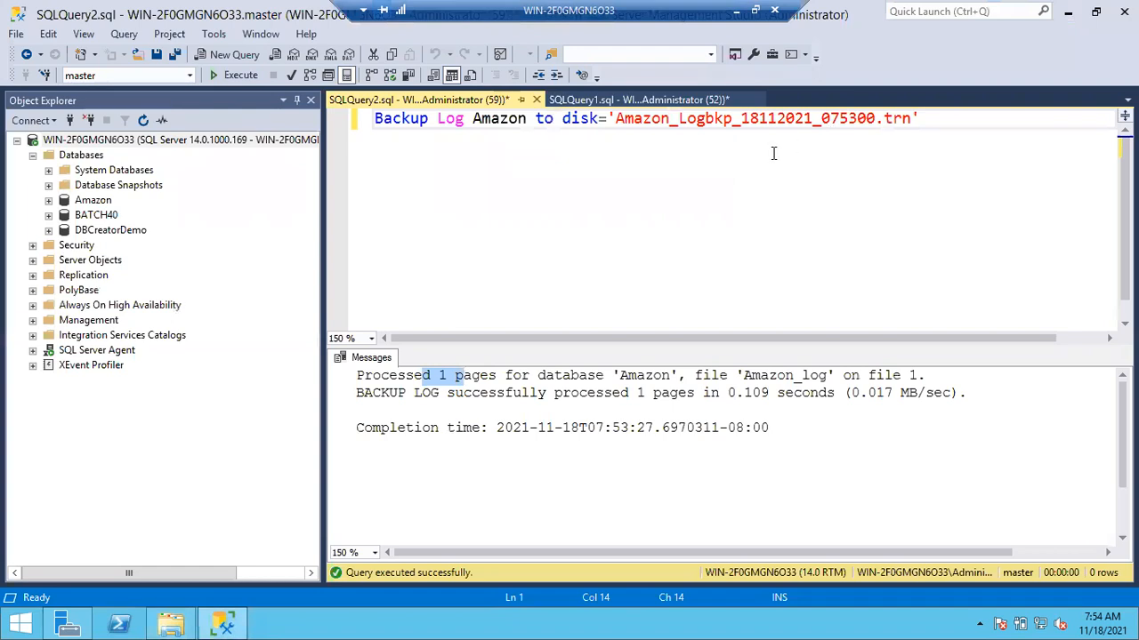
click(950, 120)
key(Return)
key(Return)
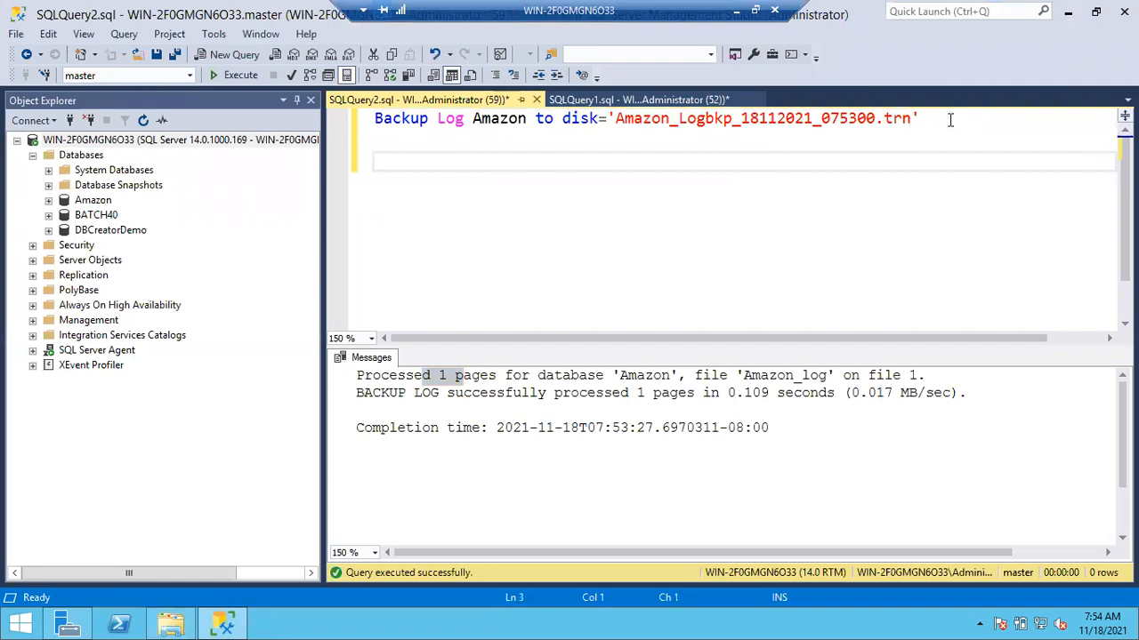
text(Copy Only)
key(Return)
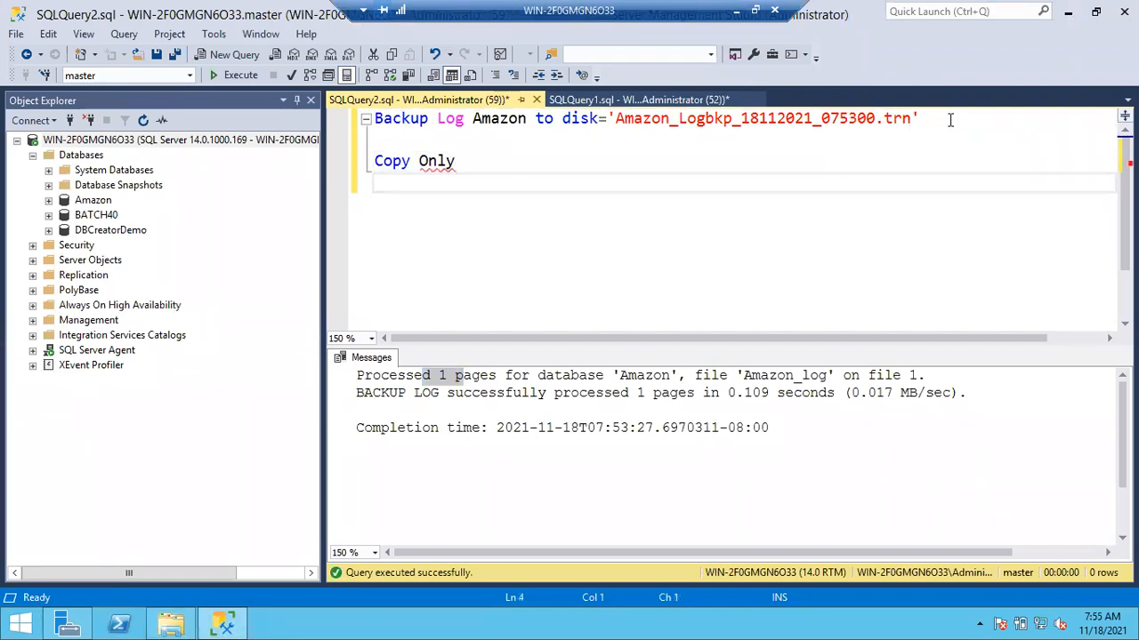
text(Tail Log)
key(Return)
key(Return)
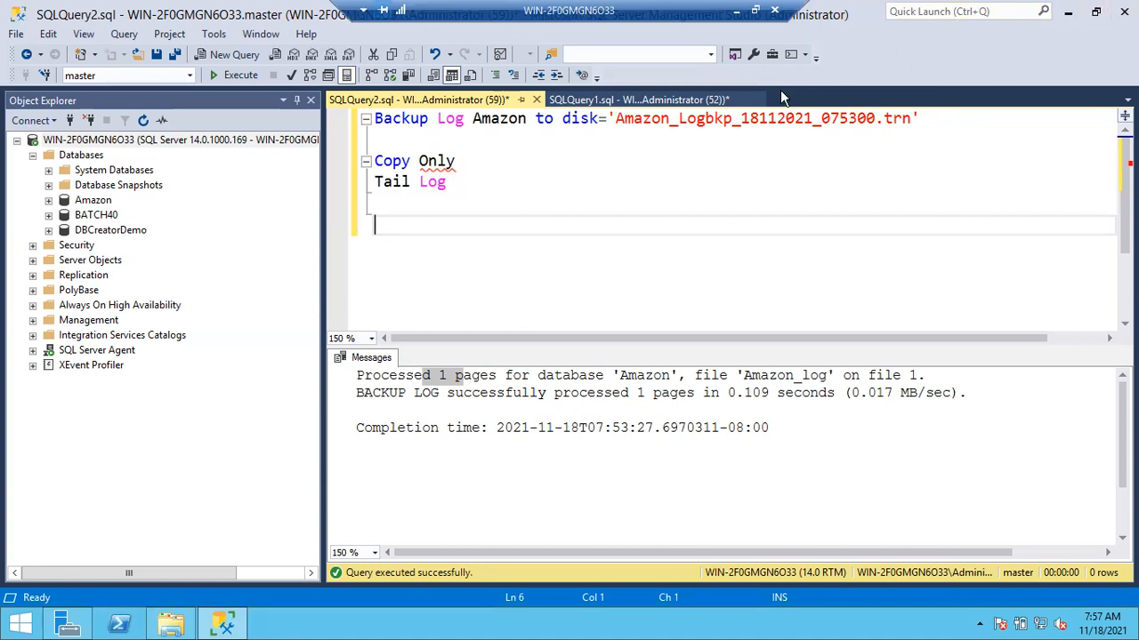
- Review the full, differential and log backup schedule lines in the SQLQuery1 notes
click(623, 100)
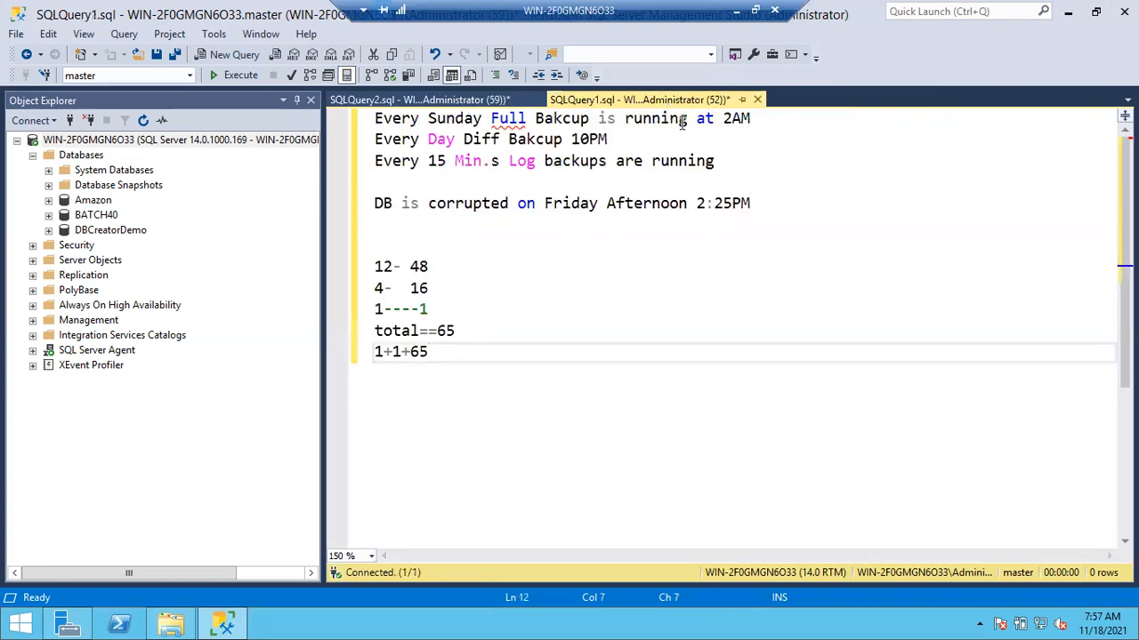
drag(754, 118, 464, 119)
click(402, 139)
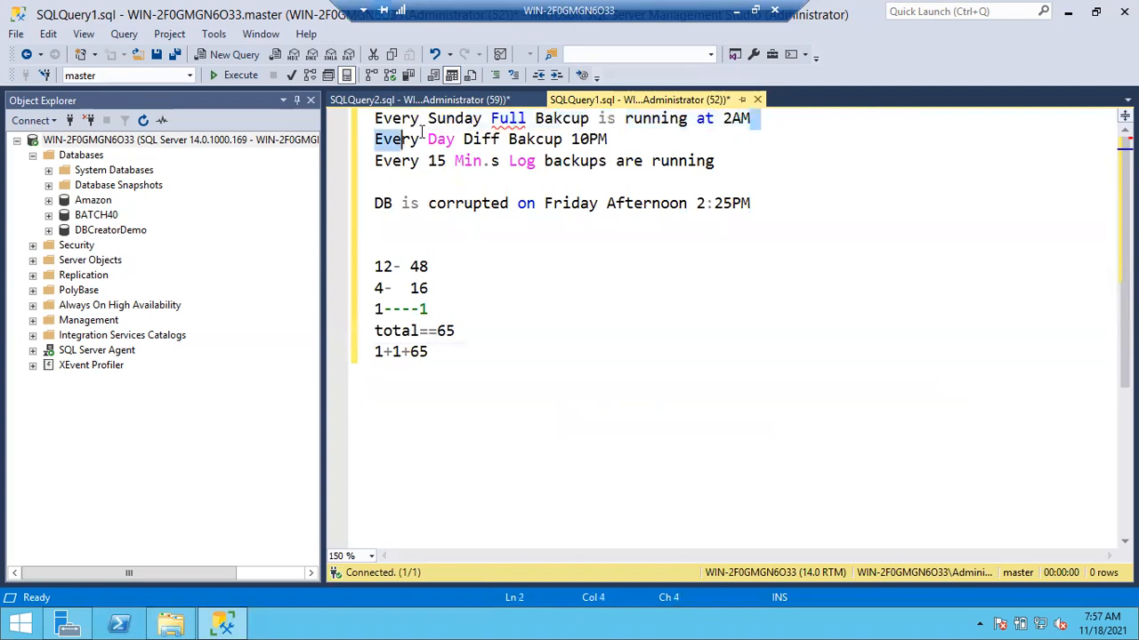
drag(628, 139, 340, 138)
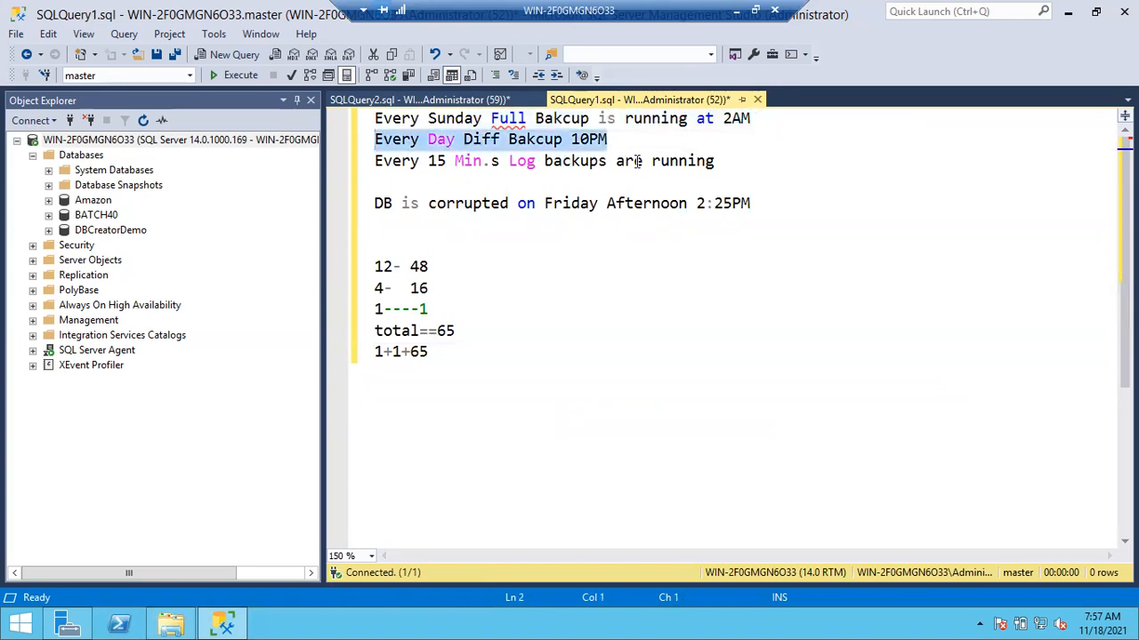
drag(717, 161, 345, 124)
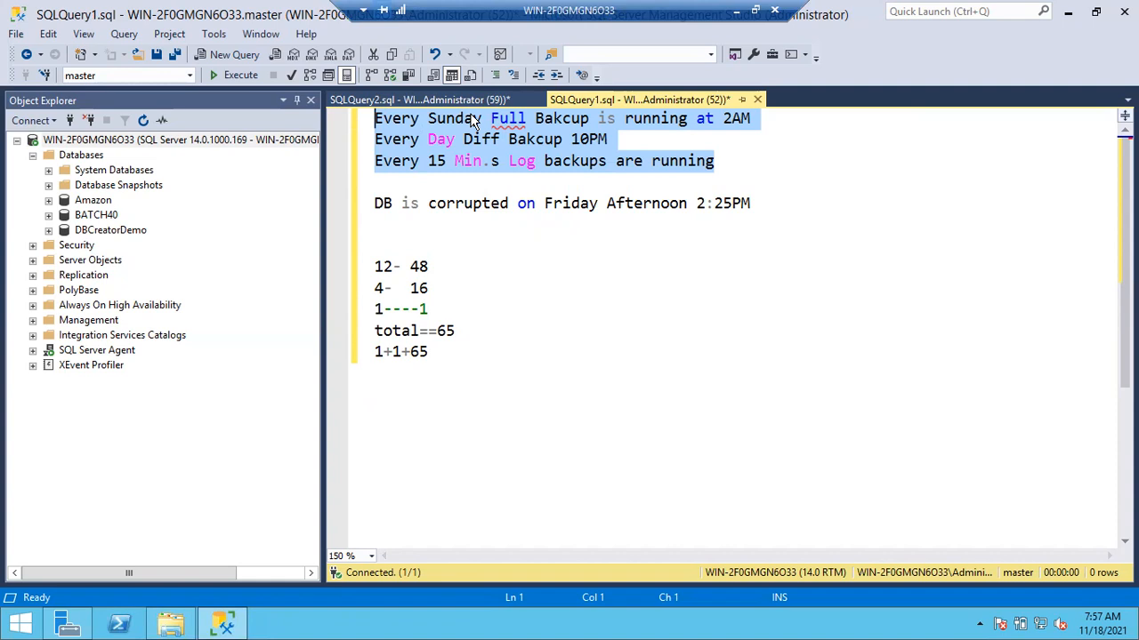
click(549, 160)
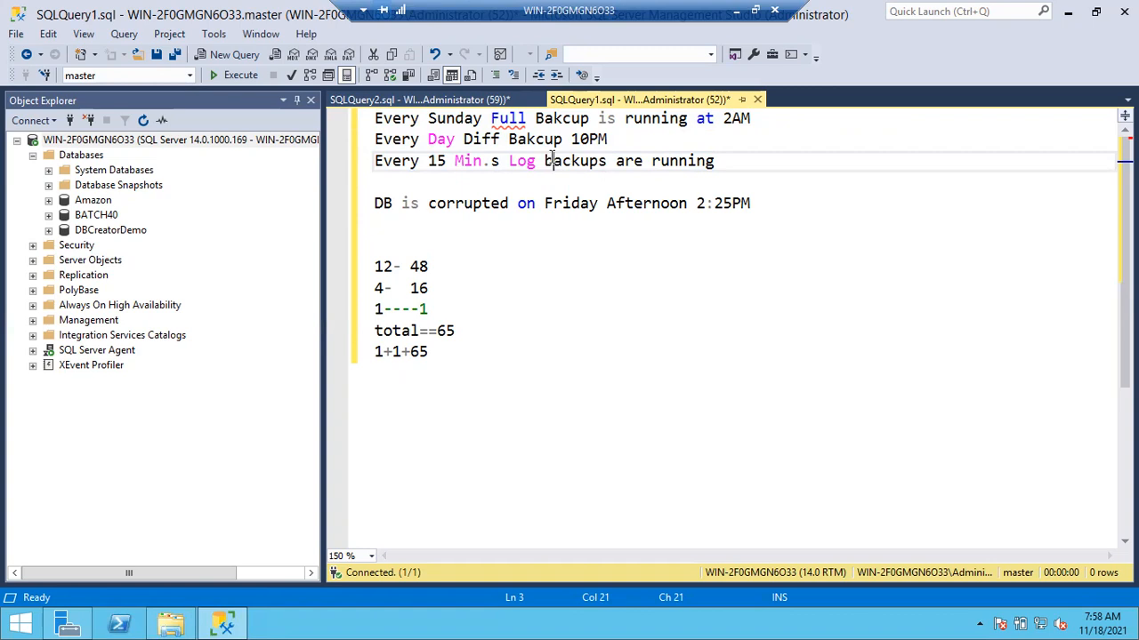
drag(608, 139, 374, 144)
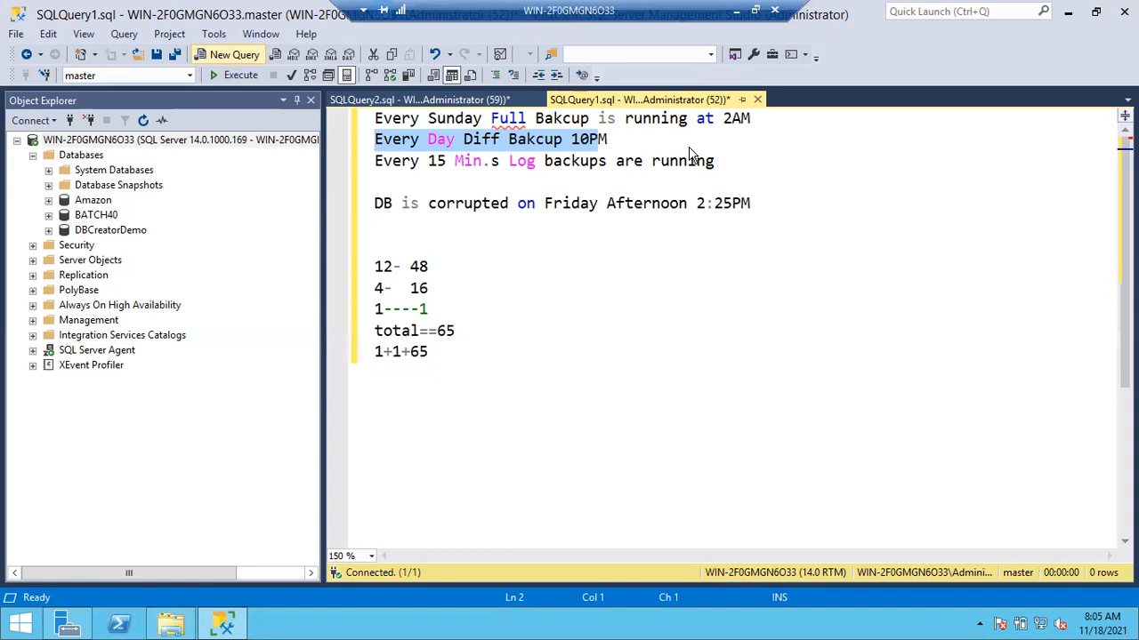
- Add the lines "REset DCM pages" and "Differential changed Map" below the calculation in the notes, and highlight the second one
click(560, 332)
click(498, 371)
key(Return)
key(Return)
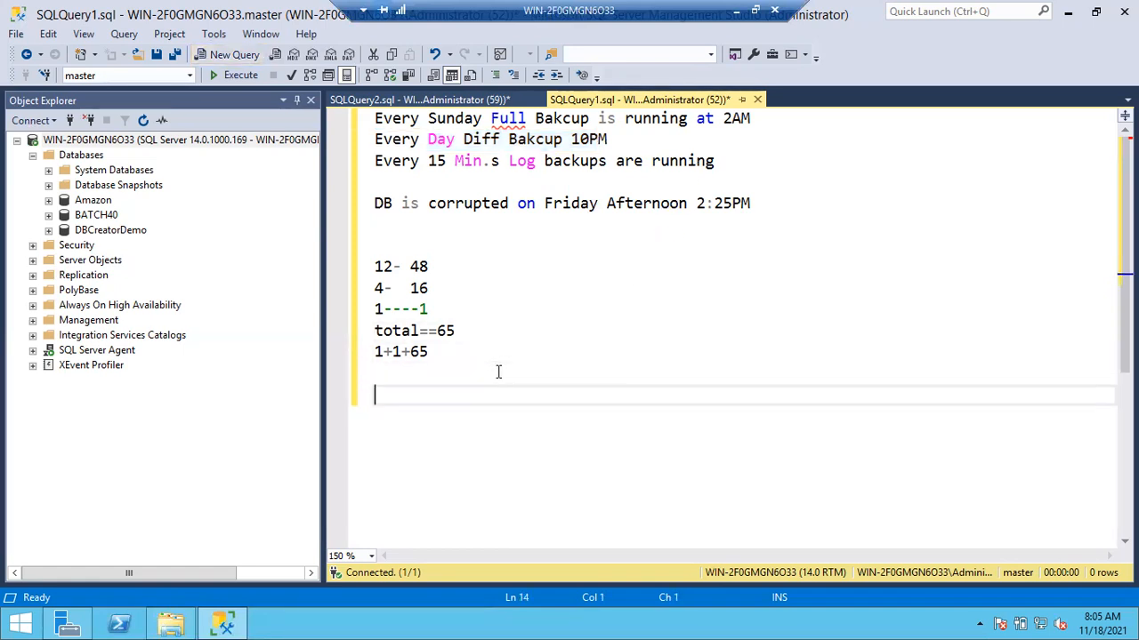
text(REset DCM pages)
key(Return)
text(Differential changed Map)
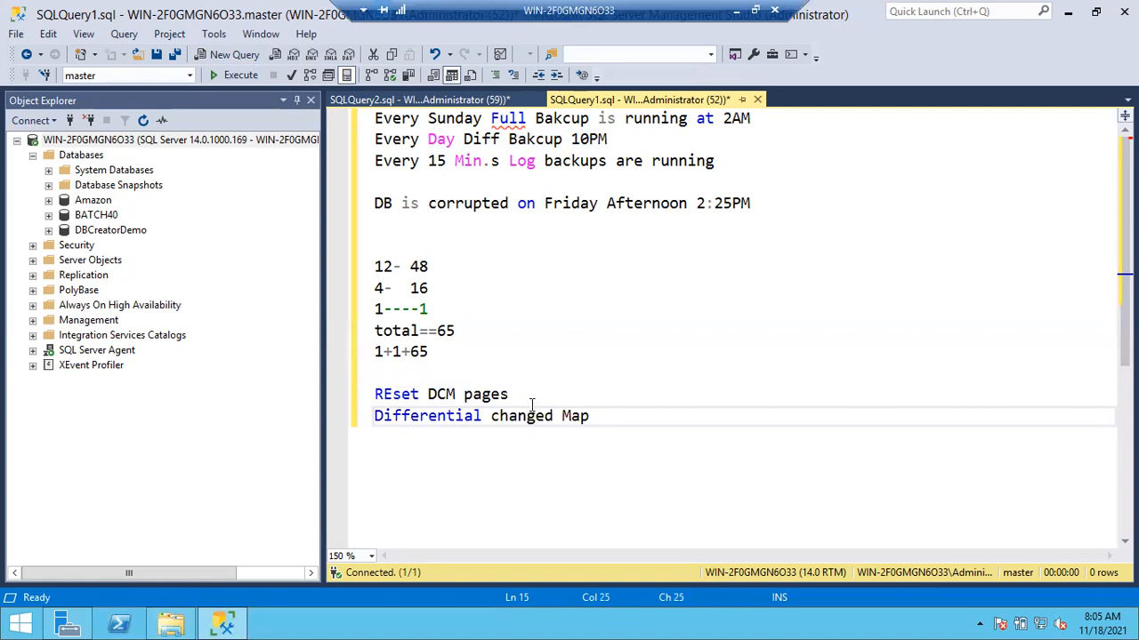
drag(598, 418, 366, 427)
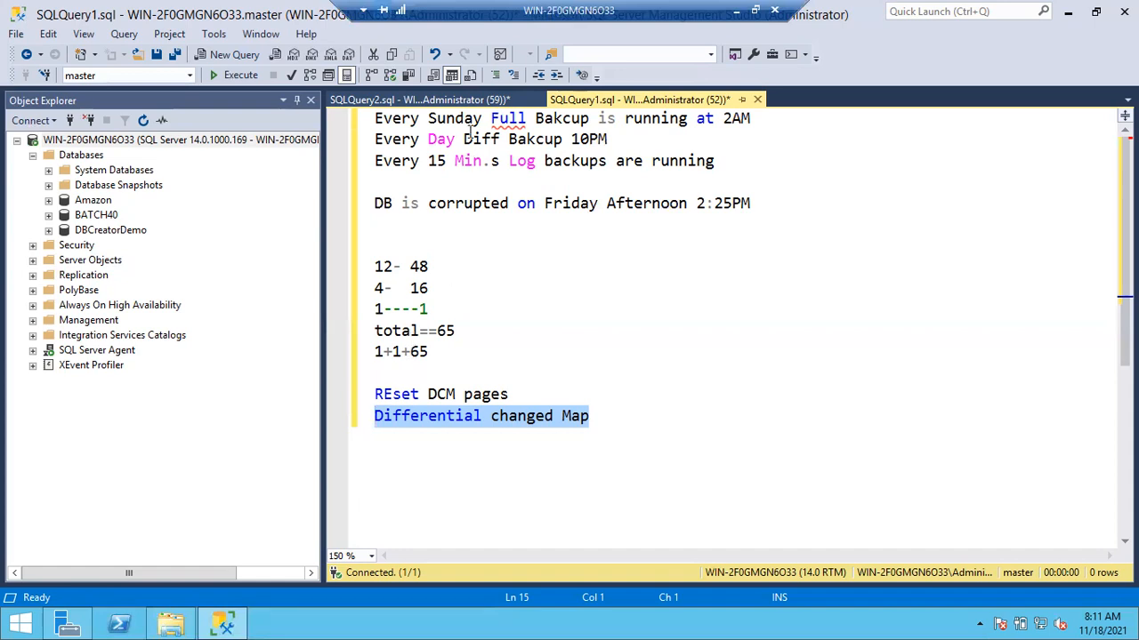
- Go back to SQLQuery2, set up a copy-only full backup of the Amazon database and remove its existing destination file
click(473, 97)
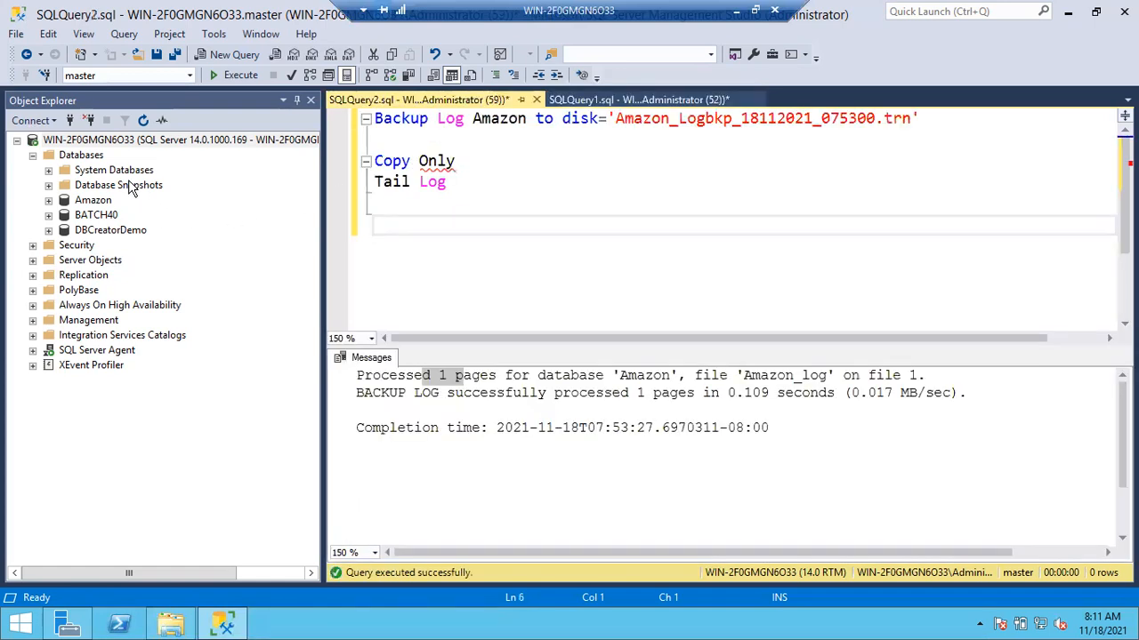
right_click(92, 201)
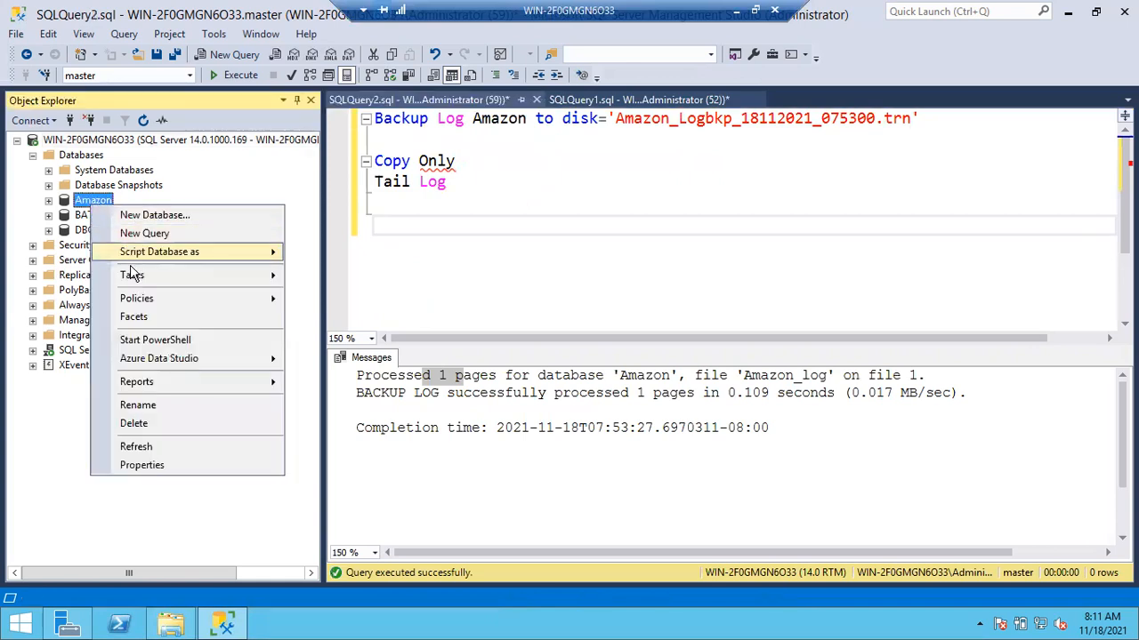
mouse_move(135, 278)
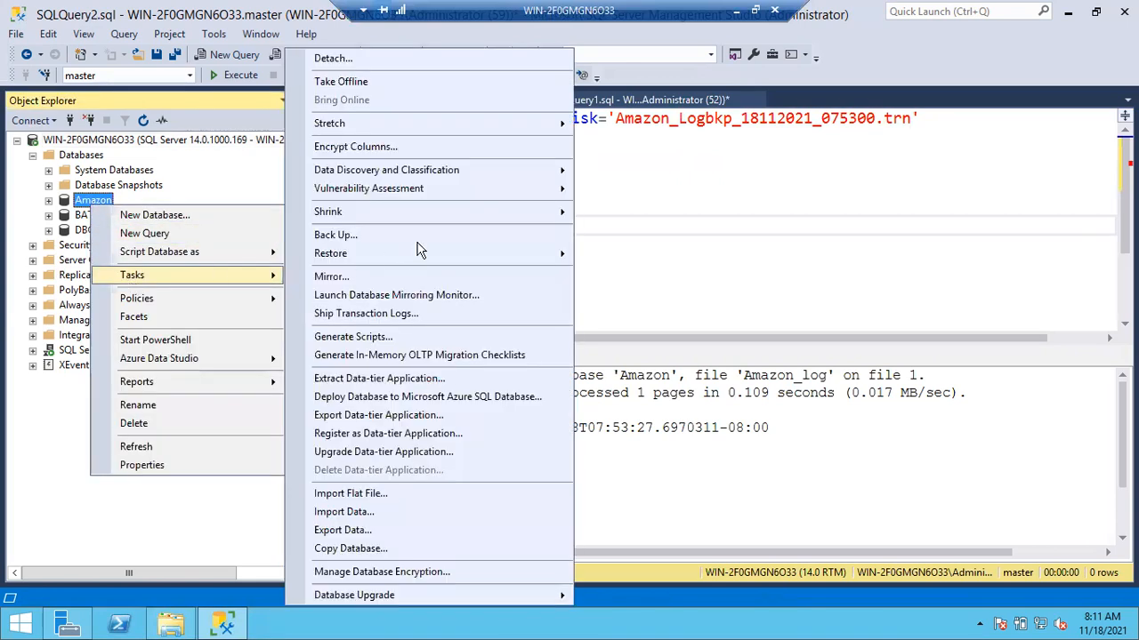
click(366, 238)
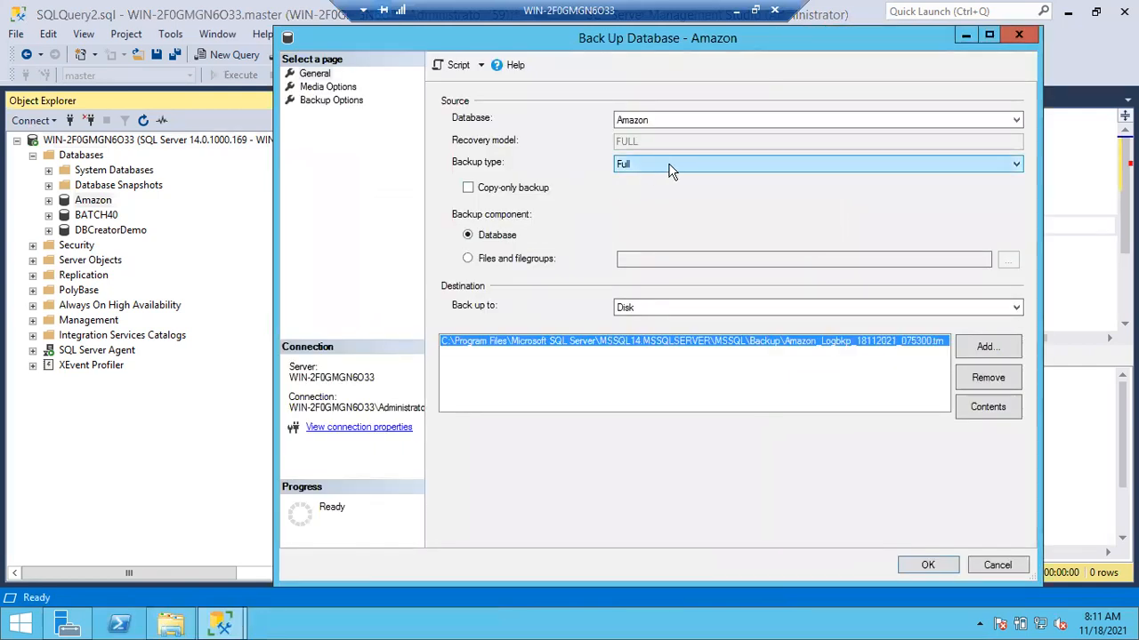
click(469, 190)
click(970, 377)
- Add Amazon_CopyOnly_18112021_1.bak in the Backup folder as the destination and run the copy-only full backup
click(983, 349)
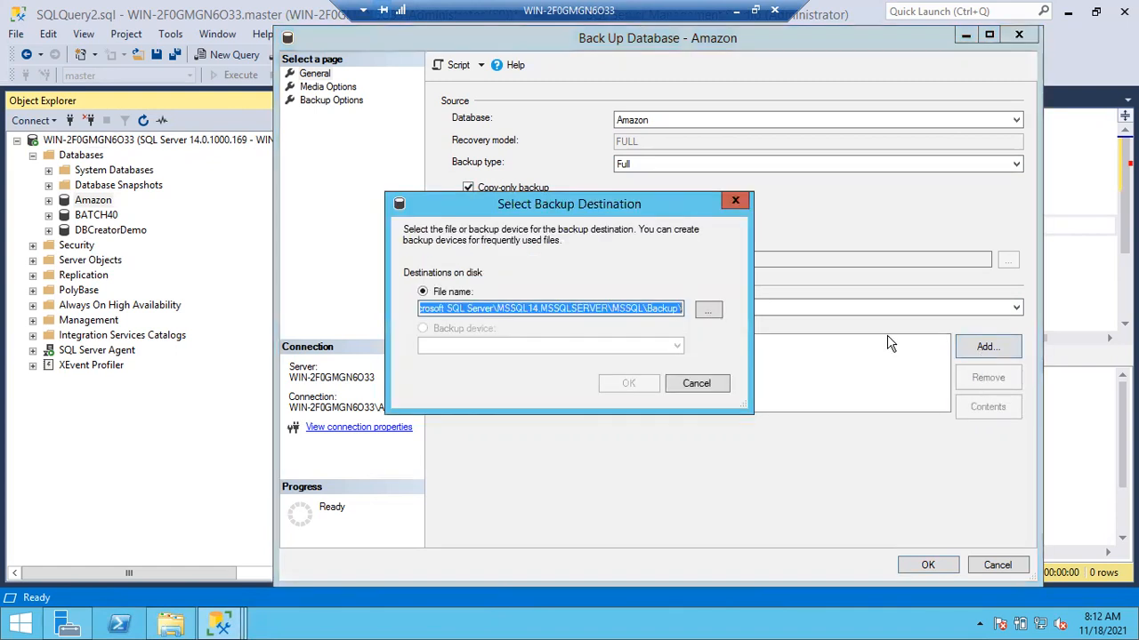
click(708, 308)
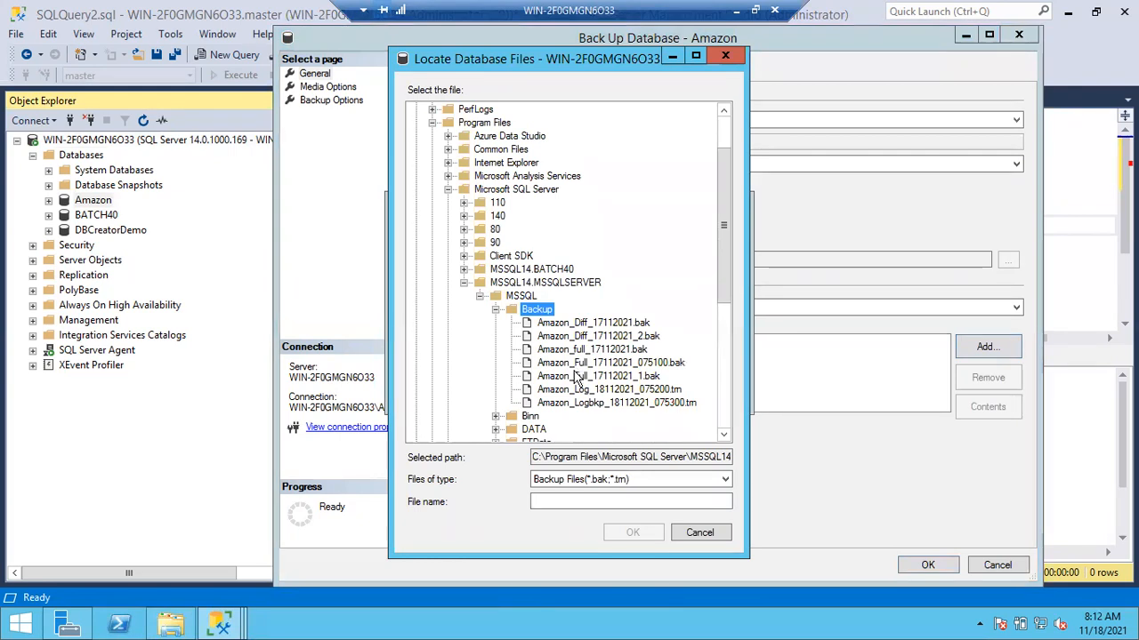
click(579, 377)
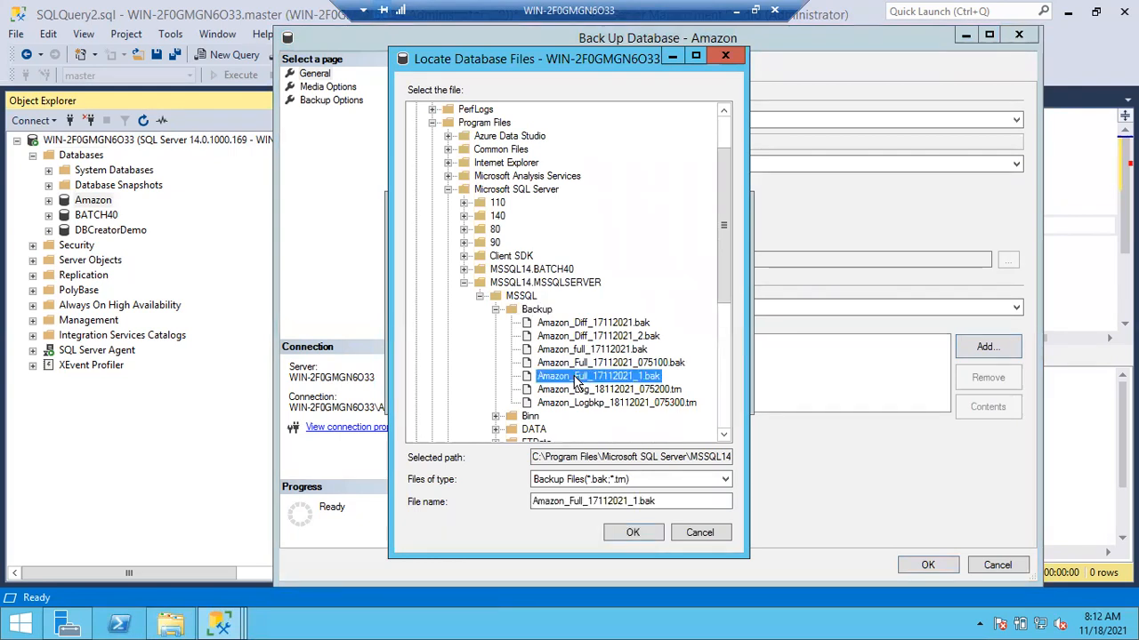
click(596, 501)
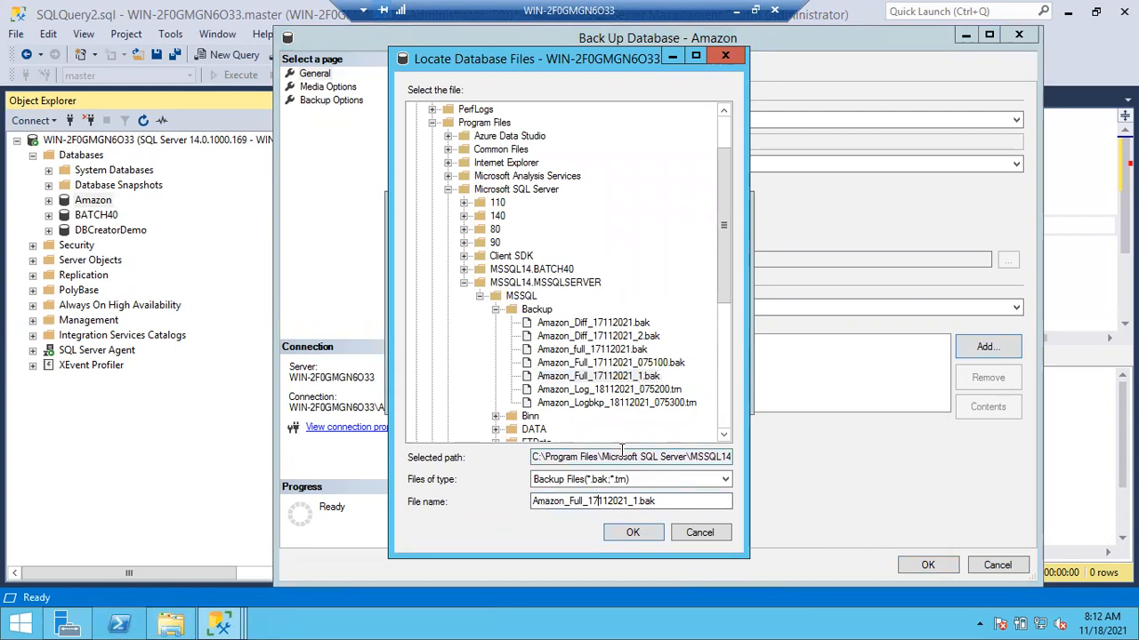
key(BackSpace)
text(8)
click(584, 501)
key(BackSpace)
key(BackSpace)
key(BackSpace)
key(BackSpace)
text(CopyOnly)
click(637, 533)
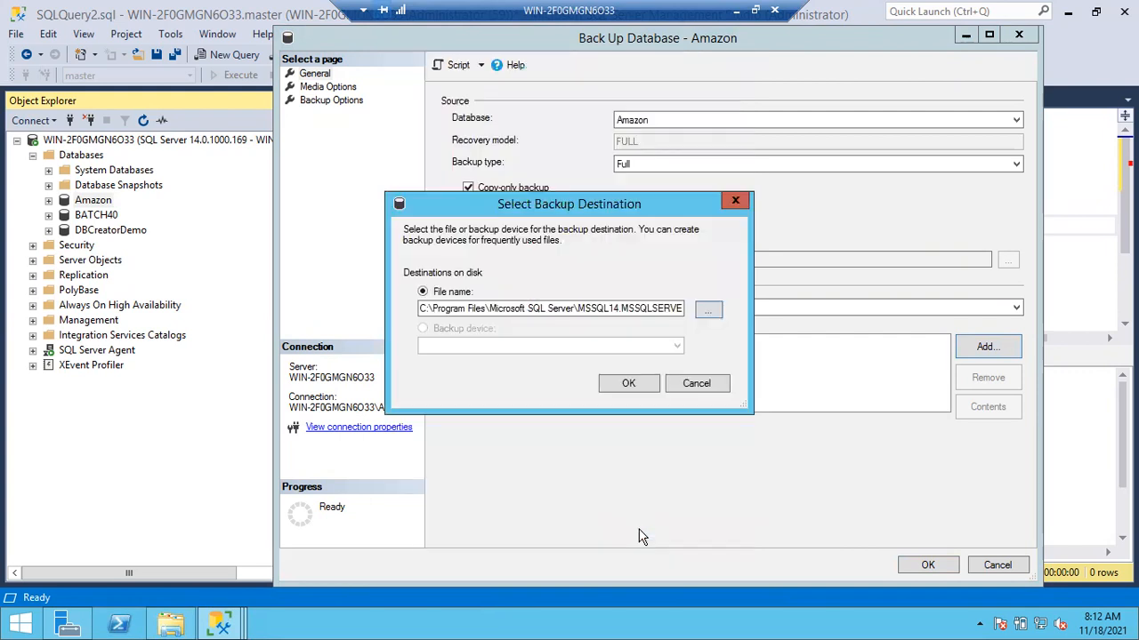
click(643, 388)
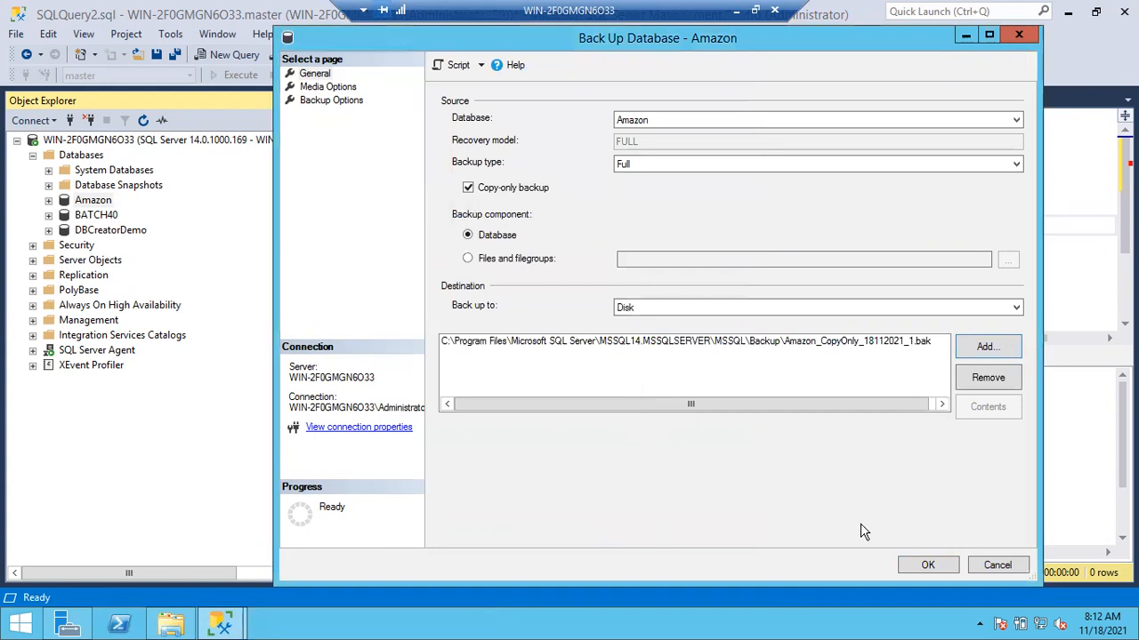
click(927, 565)
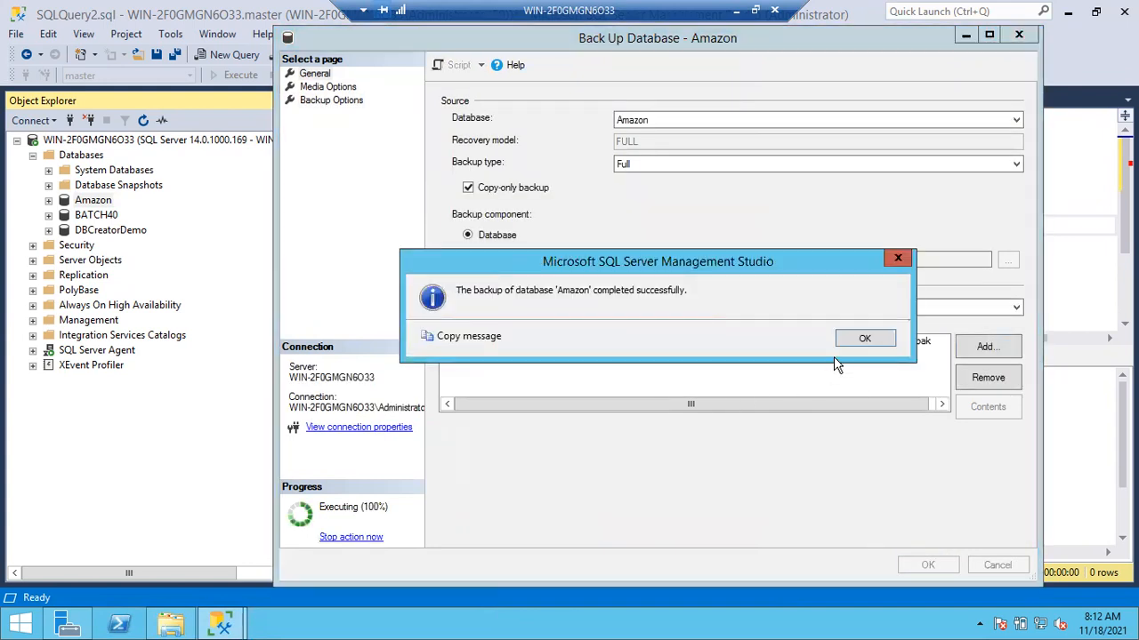
click(875, 339)
- Switch to File Explorer and compare the size of Amazon_CopyOnly_18112021_1.bak with the full backup Amazon_Full_17112021_1.bak
click(172, 625)
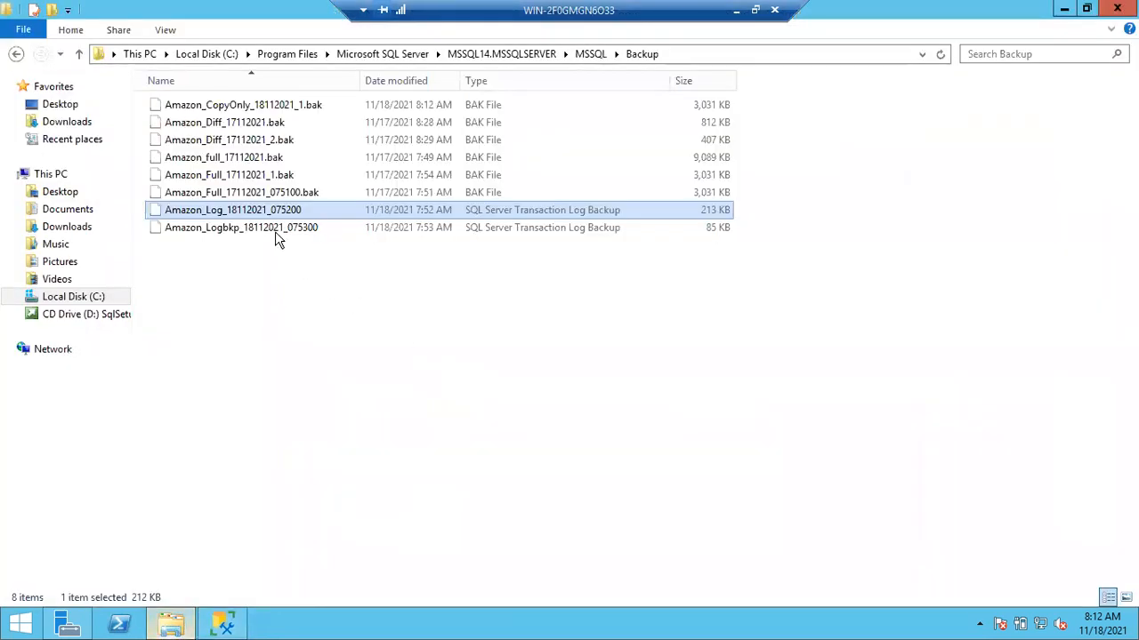
click(259, 107)
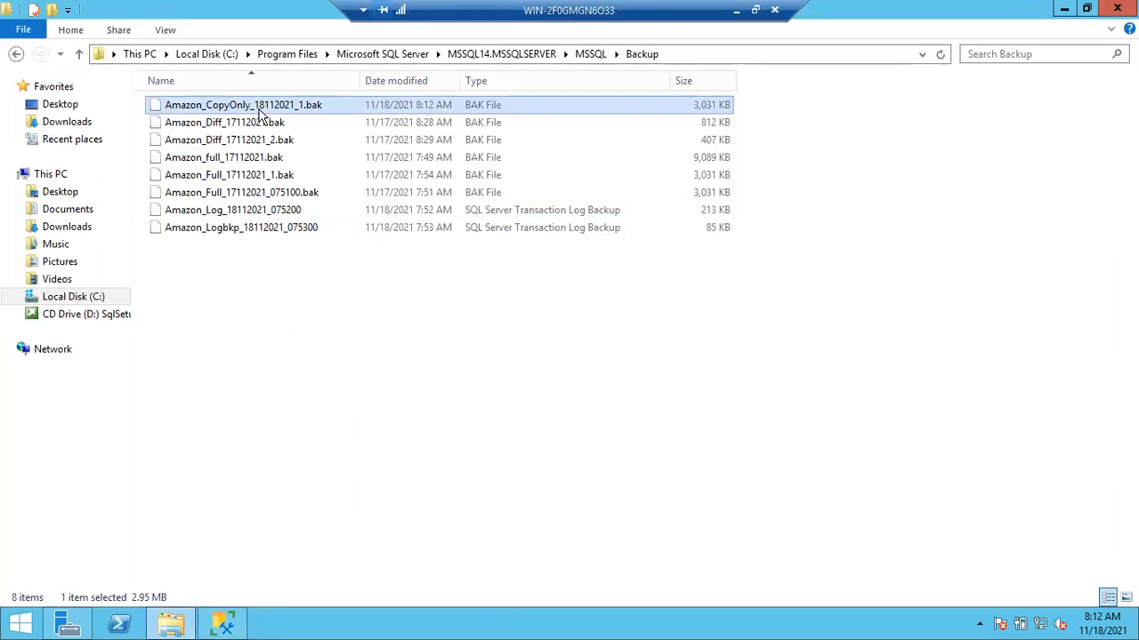
click(639, 181)
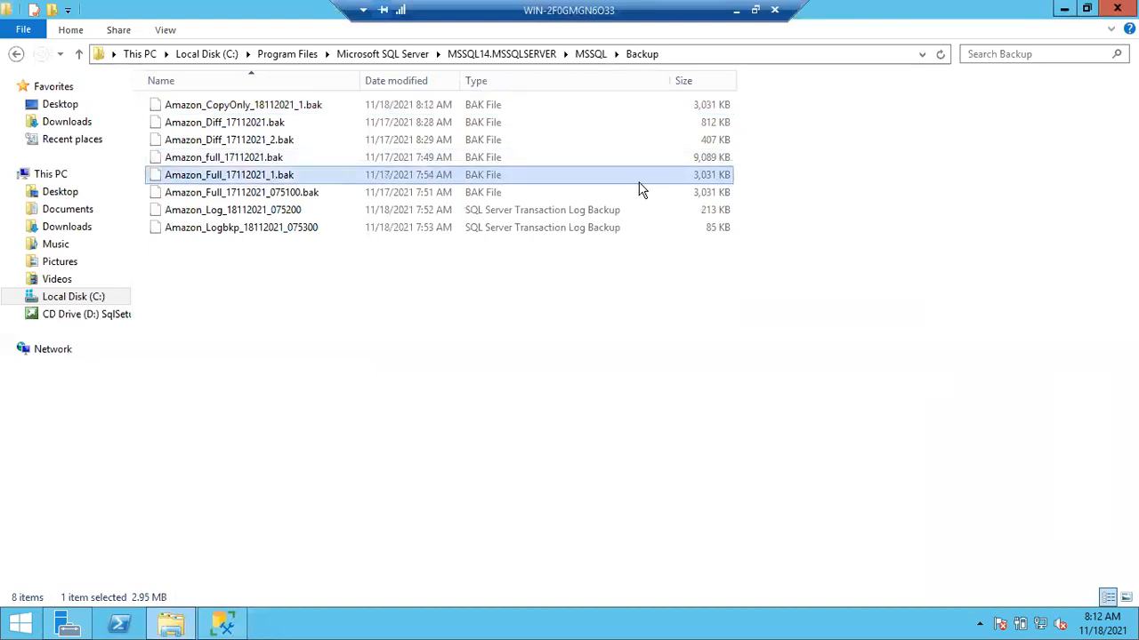
click(652, 107)
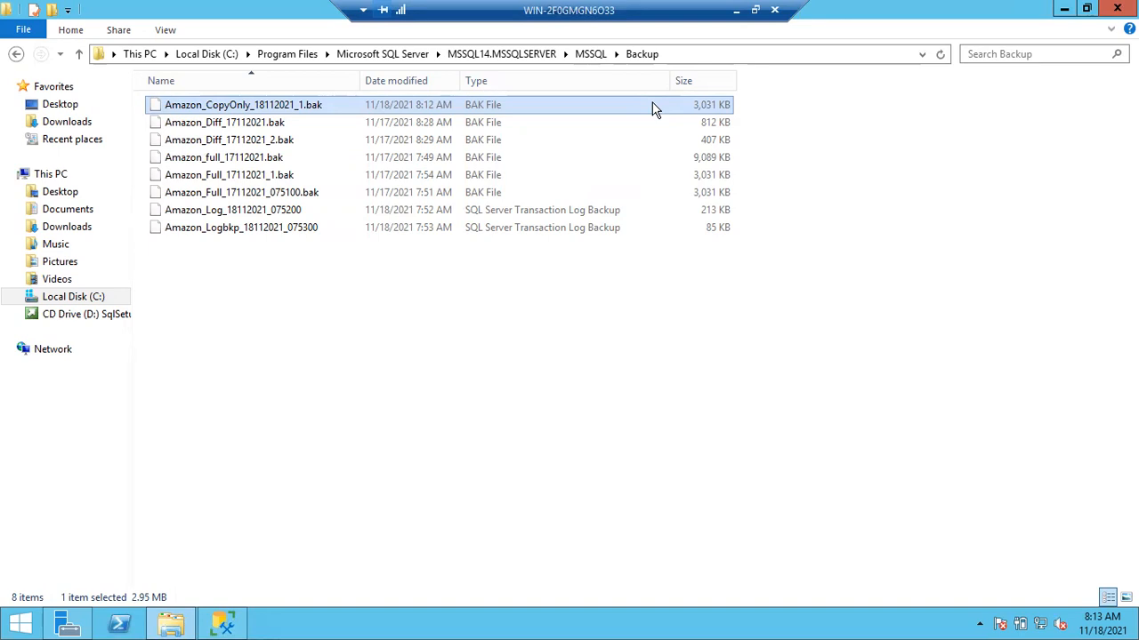
- Return to SQL Server Management Studio and replace the log backup statement with "Backup database Amazon to disk='Amazon_CopyOnlyBakcup_18112021.bak'"
click(224, 623)
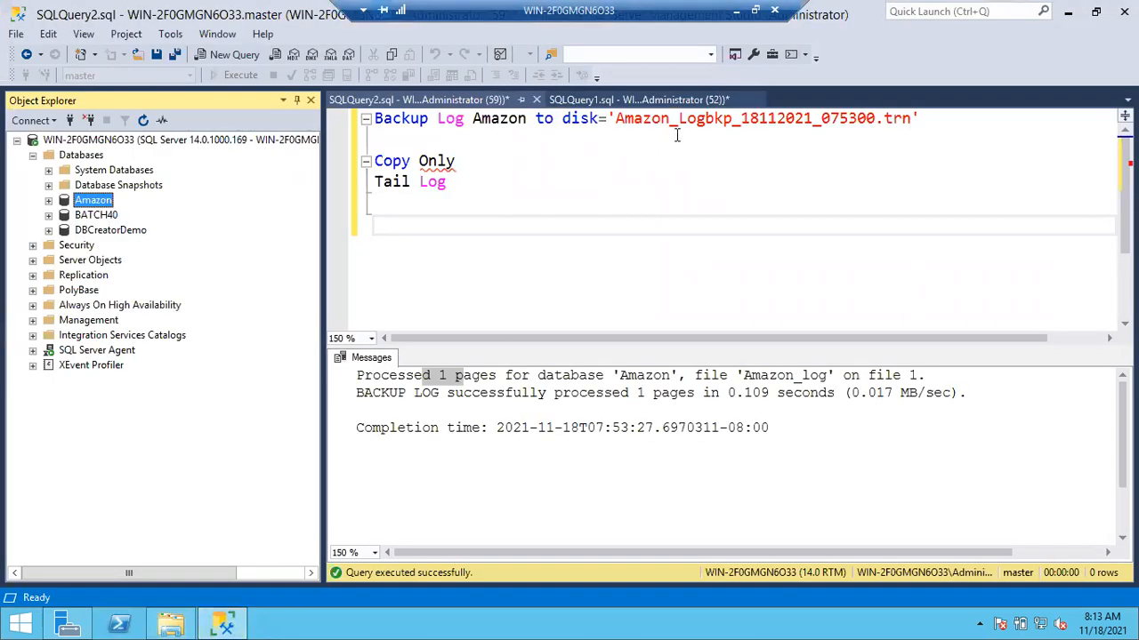
drag(944, 116, 438, 118)
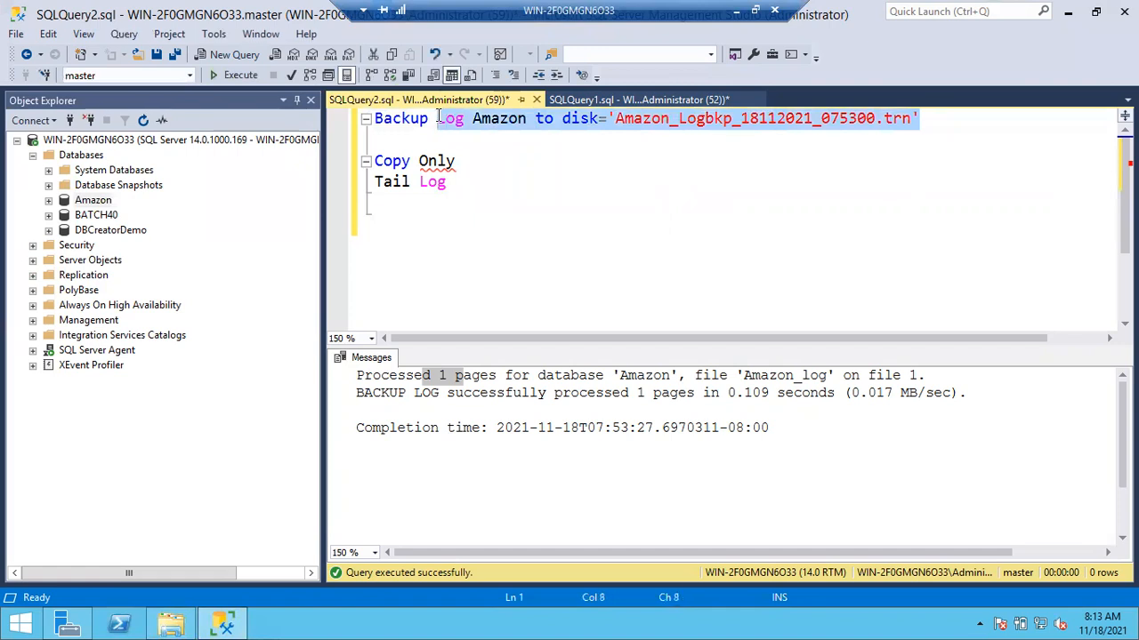
text(Database )
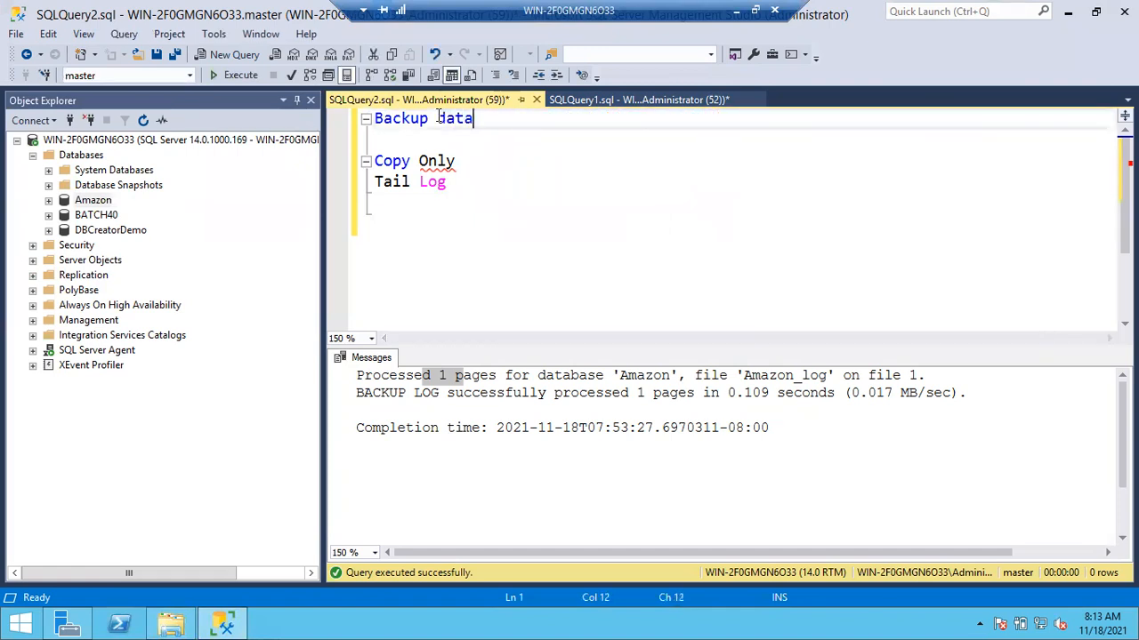
text(Ama)
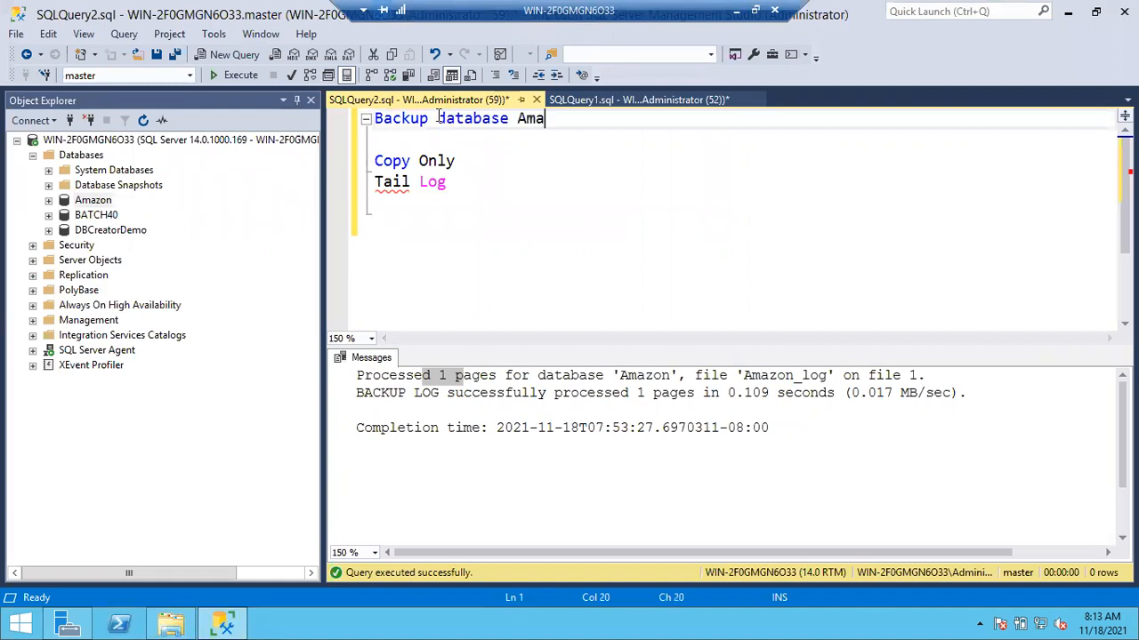
text(zon to disk=')
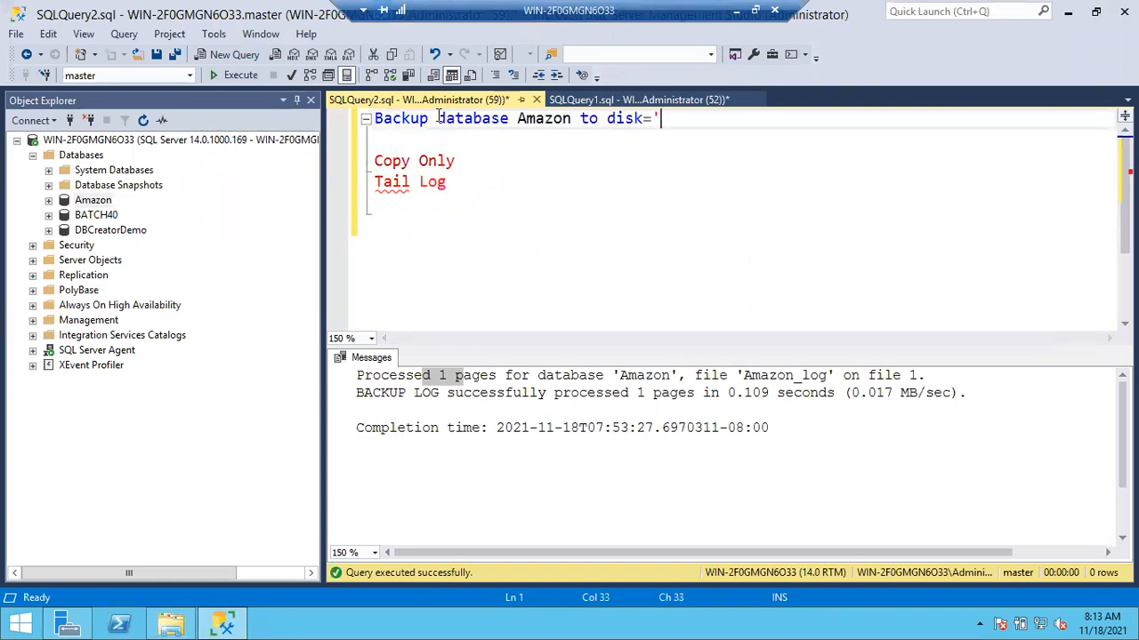
text(Amazon_)
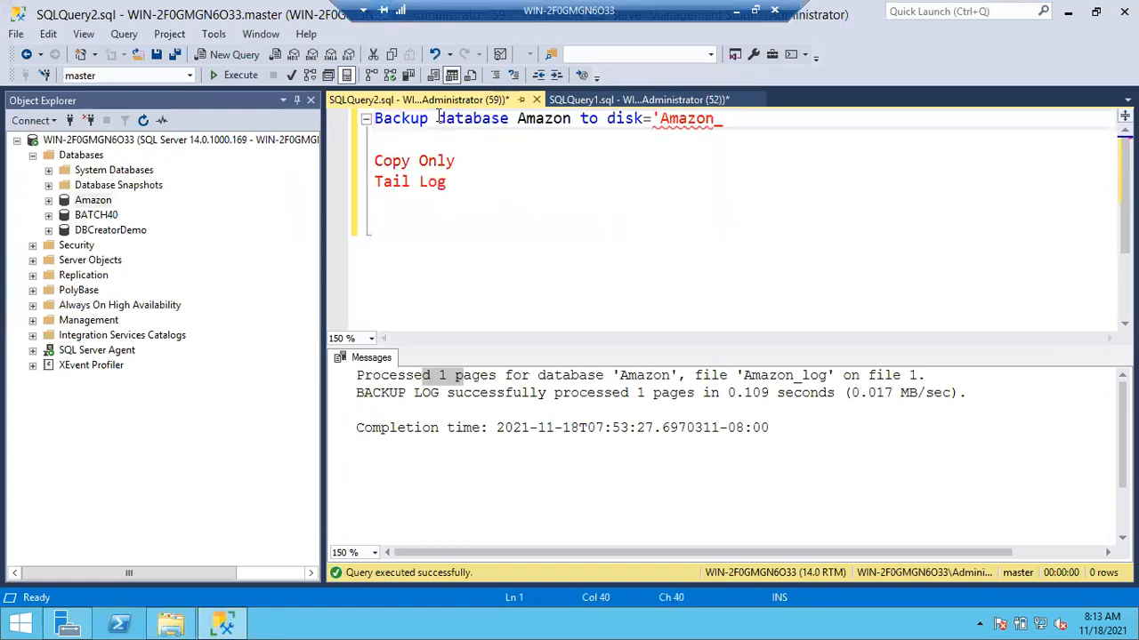
text(CopyOnlyBakcup_)
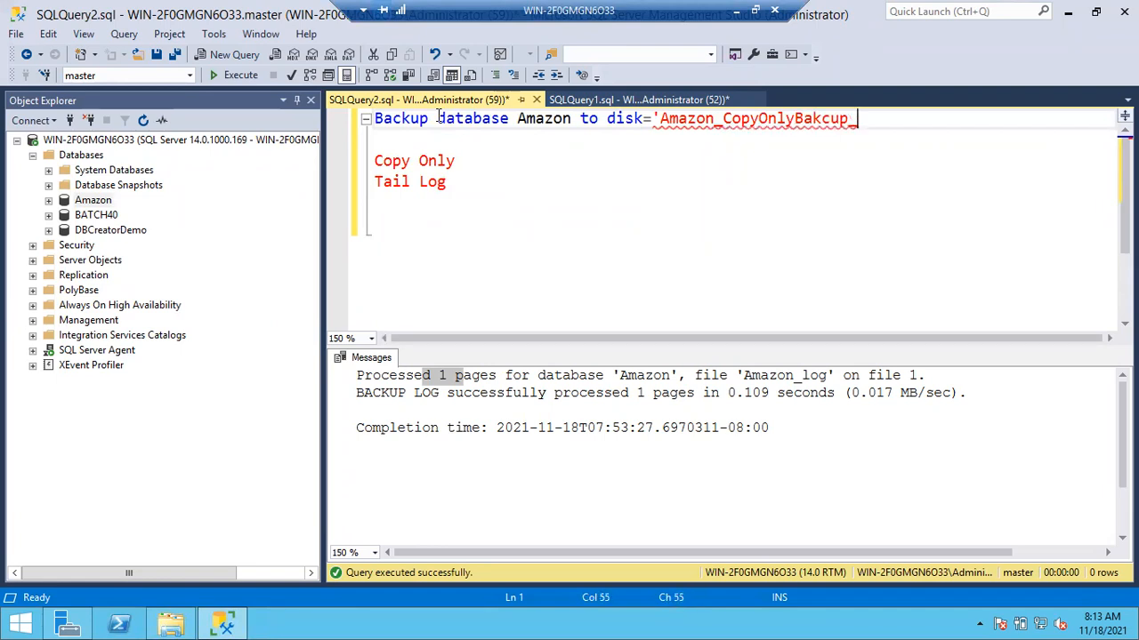
text(18112021.)
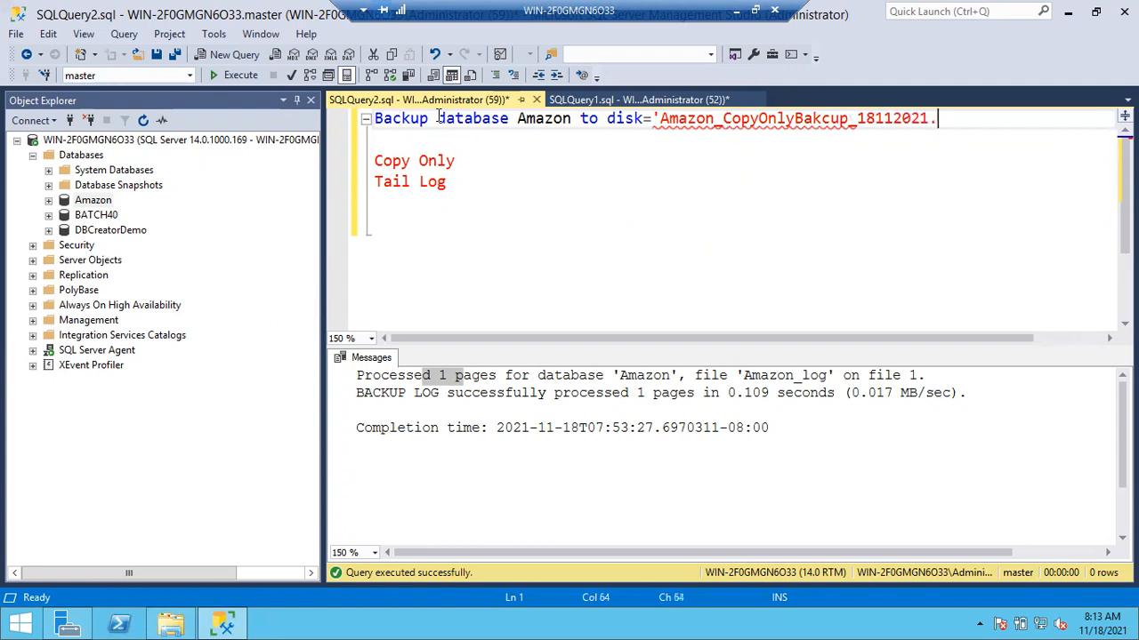
text(bak')
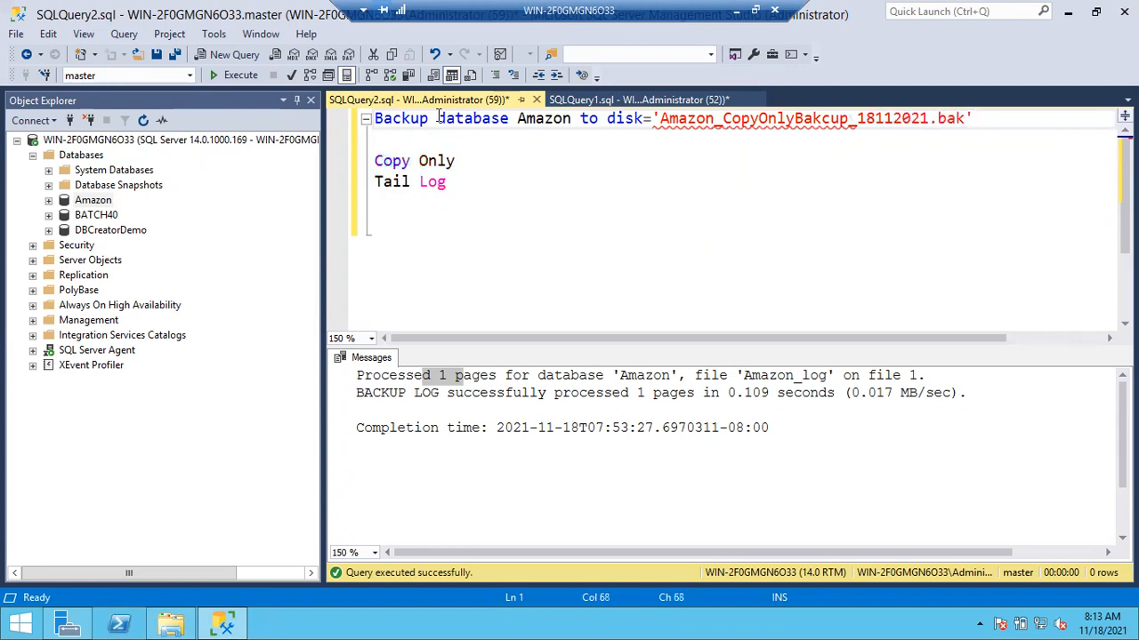
text( with copy)
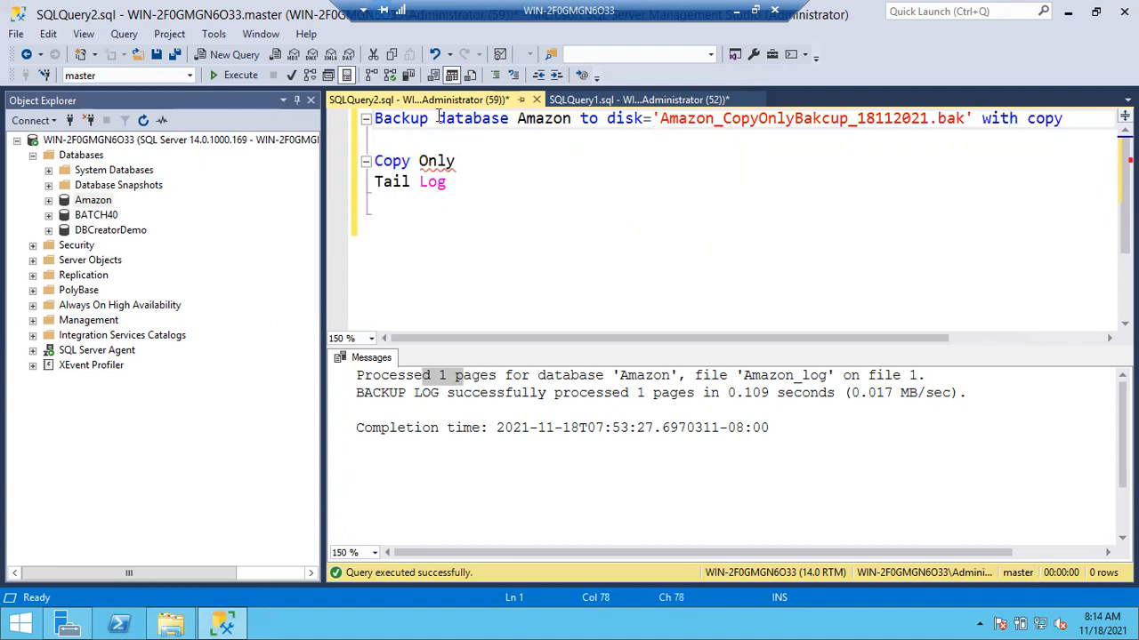
text(_only)
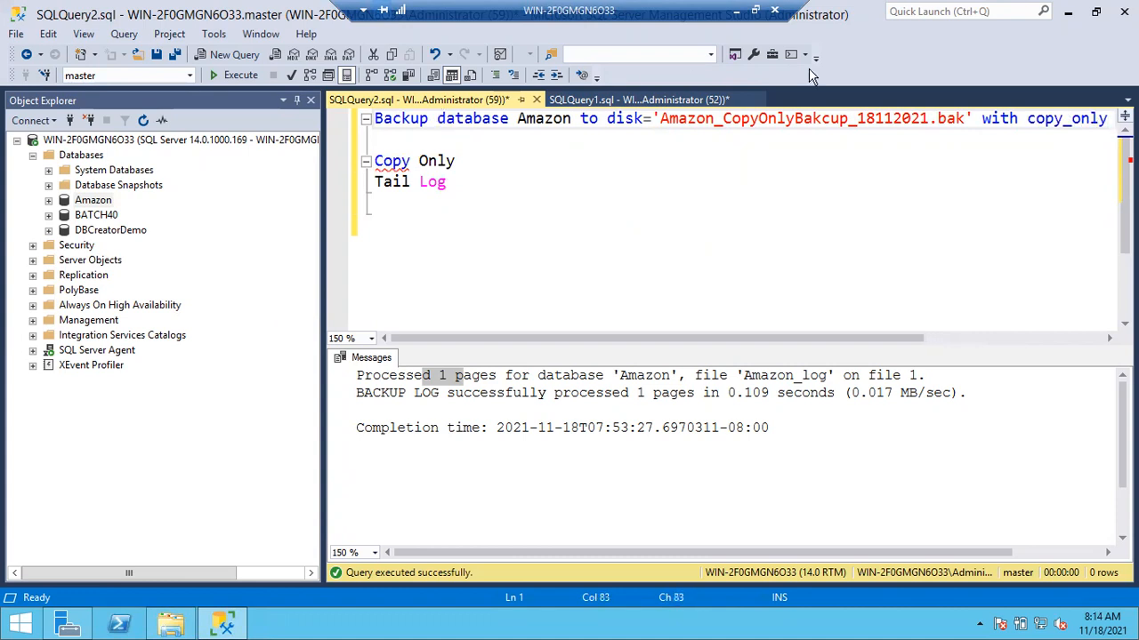
- Append "with copy_only" to the database backup statement and execute only that statement
drag(1111, 118, 330, 114)
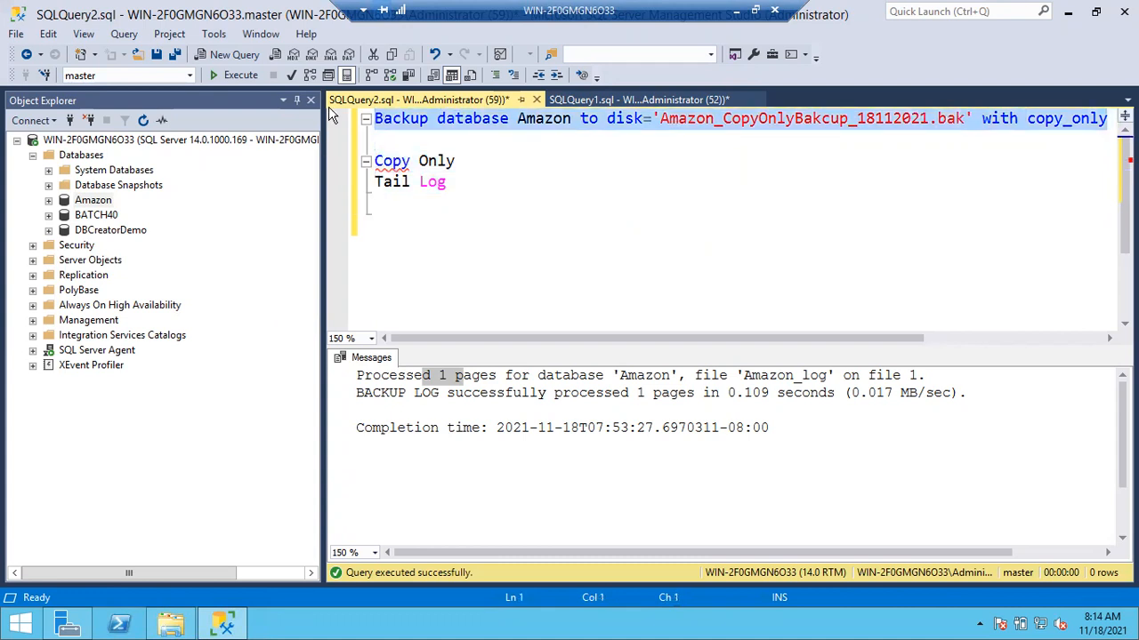
key(F5)
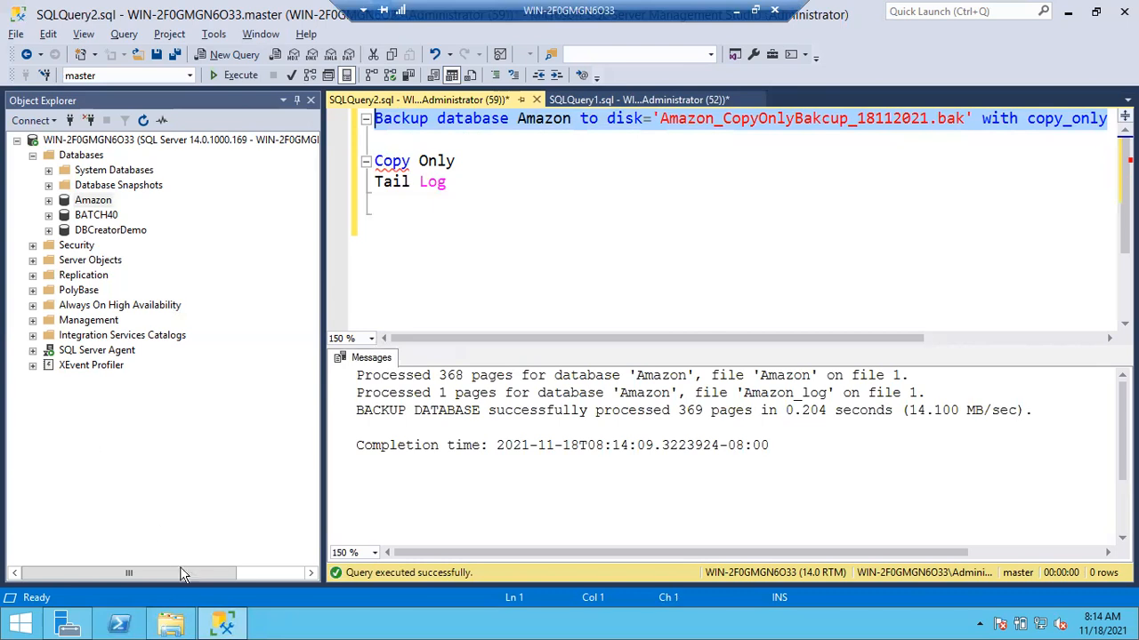
- Switch to File Explorer and check Amazon_CopyOnlyBakcup_18112021.bak against the earlier copy-only backup file in the Backup folder
click(171, 624)
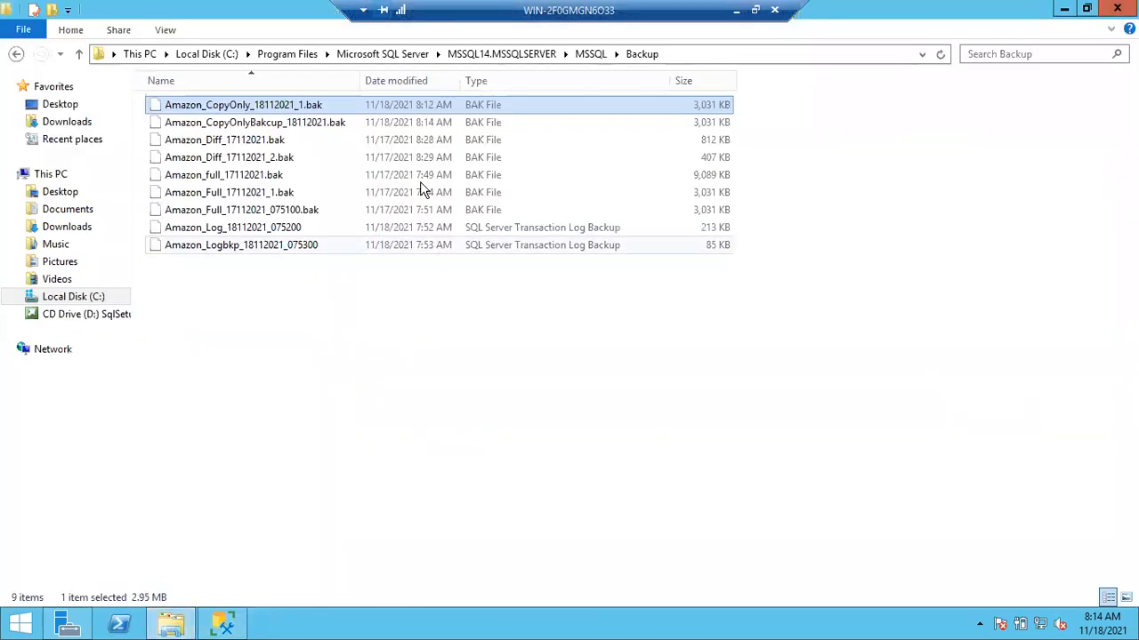
click(256, 124)
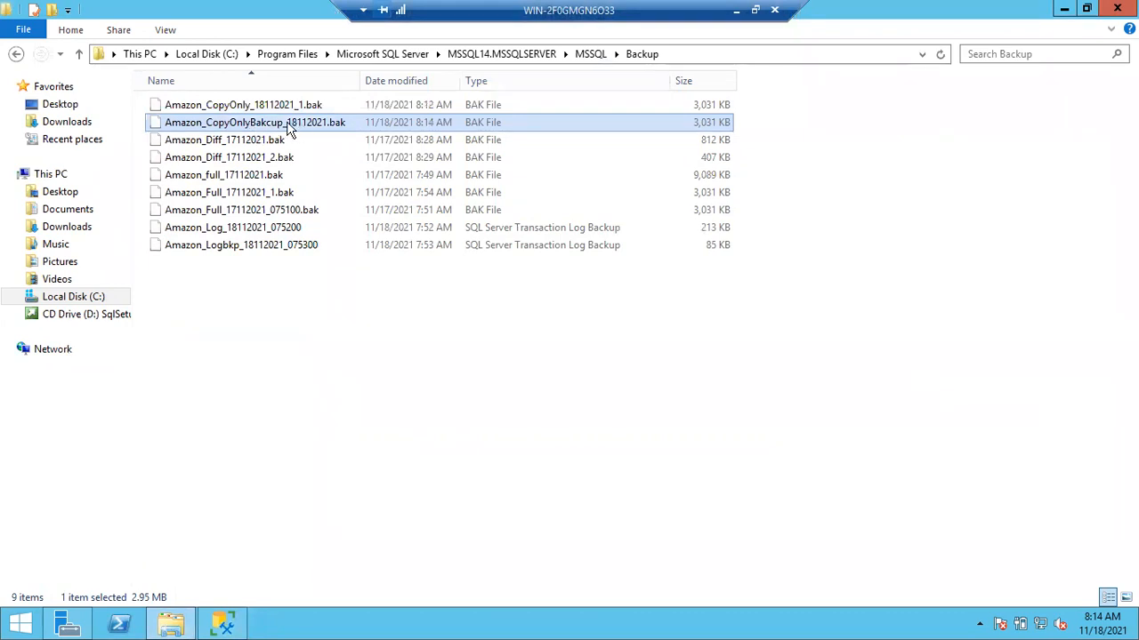
click(439, 104)
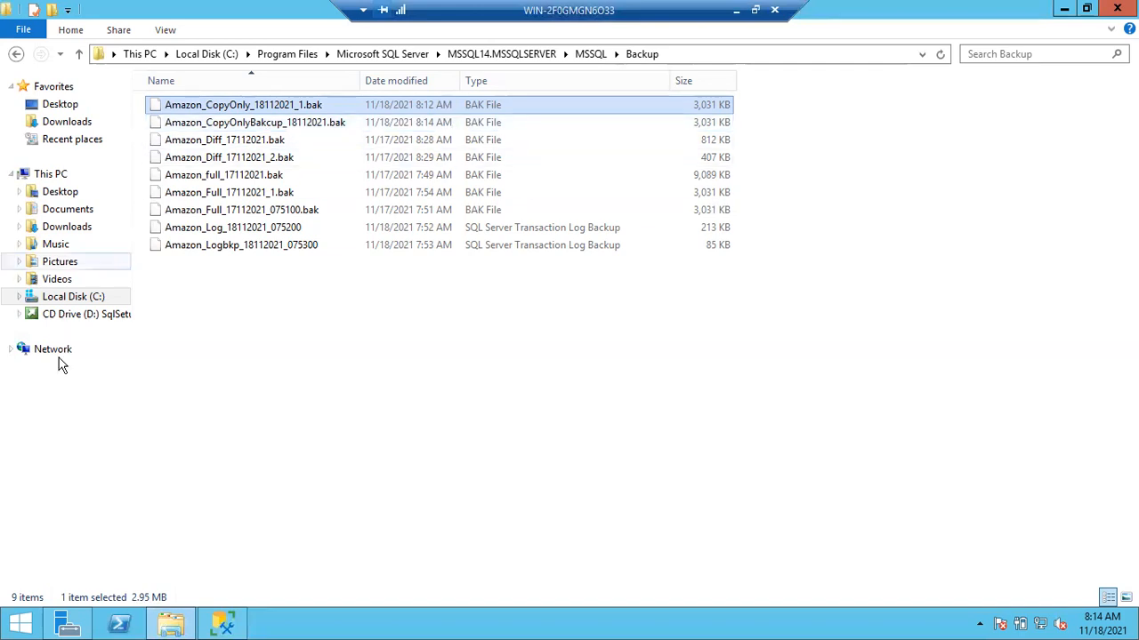
- Return to SQL Server Management Studio and delete the note lines "Copy Only" and "Tail Log" from SQLQuery2
click(227, 622)
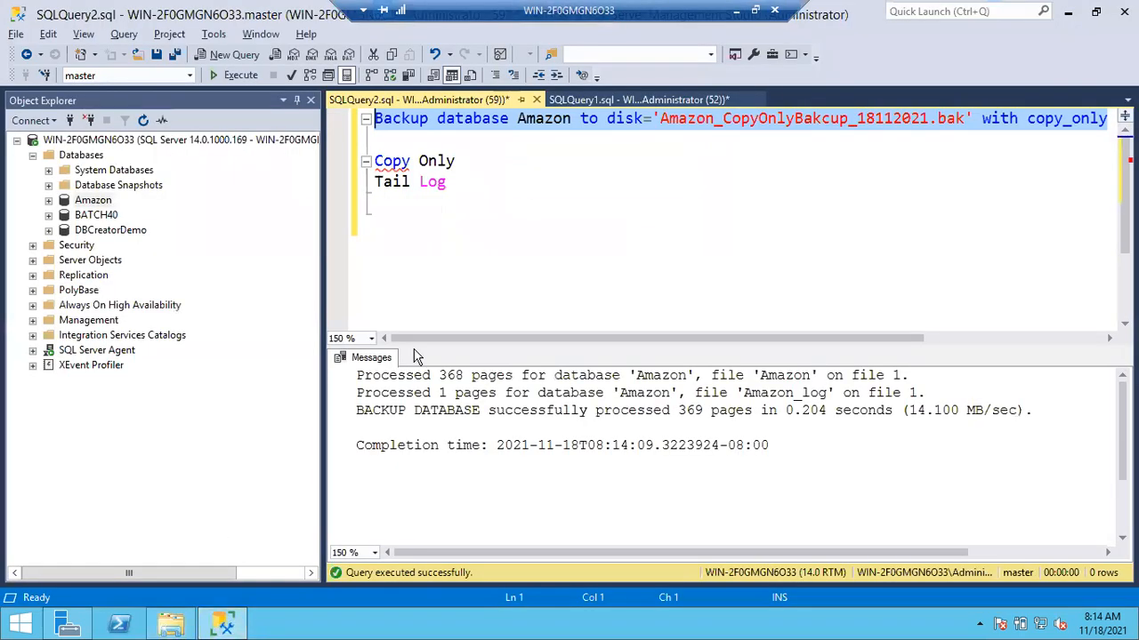
click(556, 140)
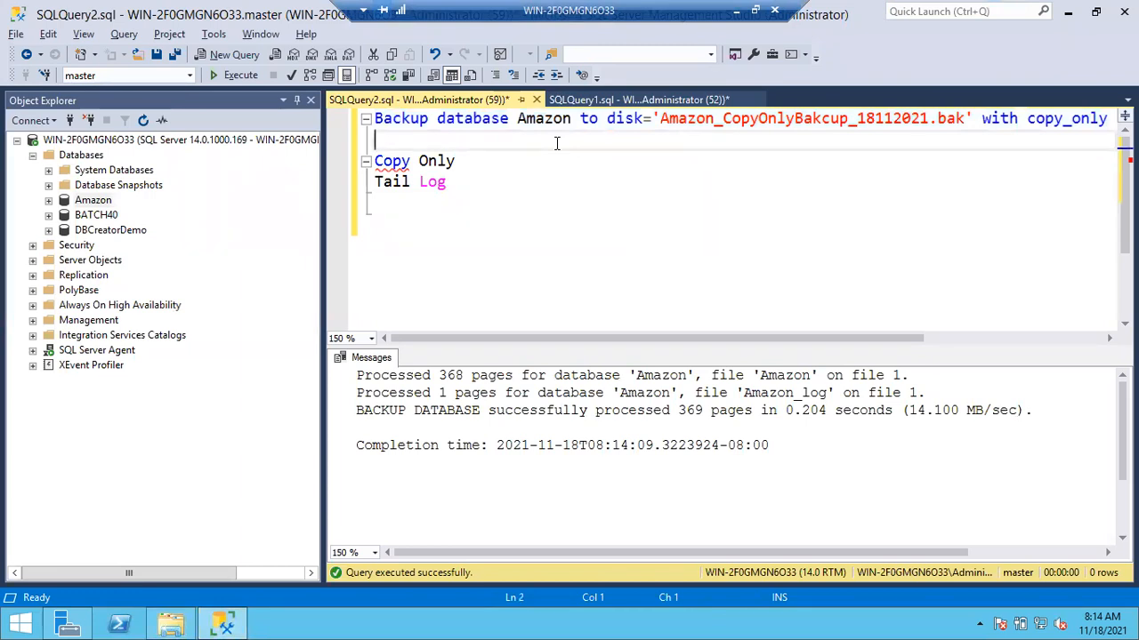
drag(516, 189, 358, 169)
key(Delete)
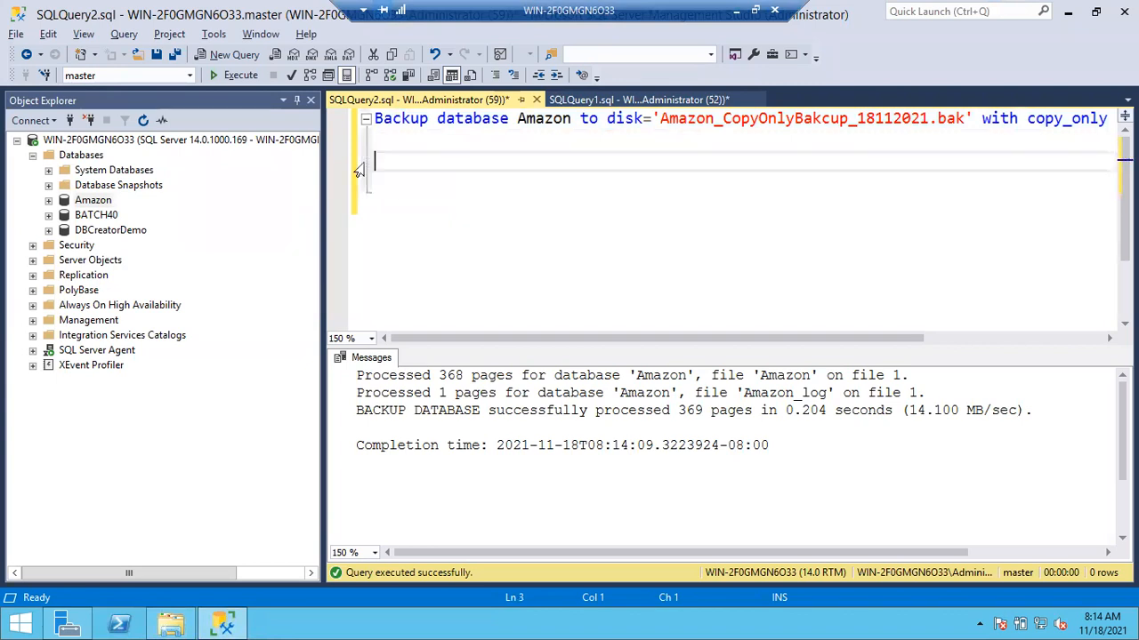
- Go to the SQLQuery1 notes and highlight "Afternoon 2:25PM" in the database corruption line
click(578, 96)
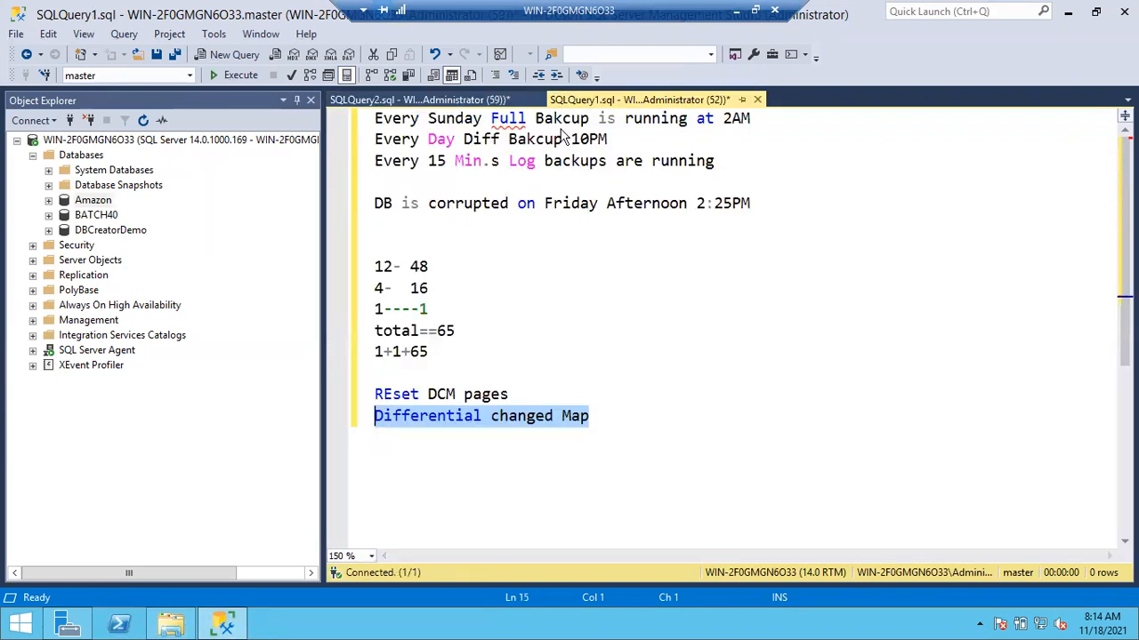
drag(758, 204, 608, 204)
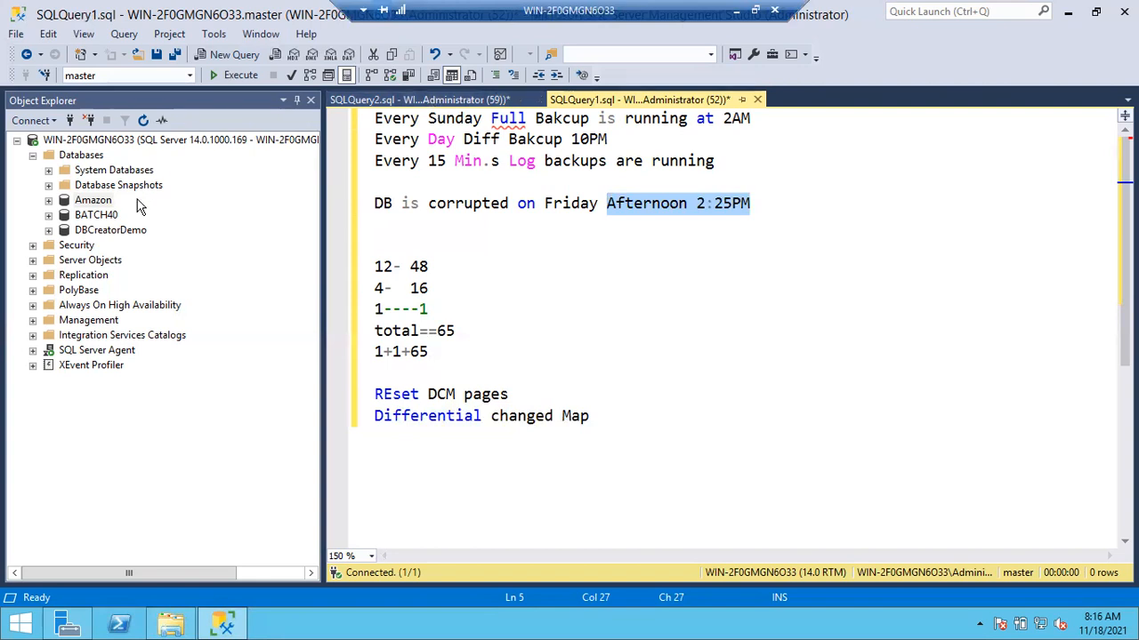
- Open the current SQL Server log under Management, examine the Amazon database backup entry, and close the log viewer
click(111, 203)
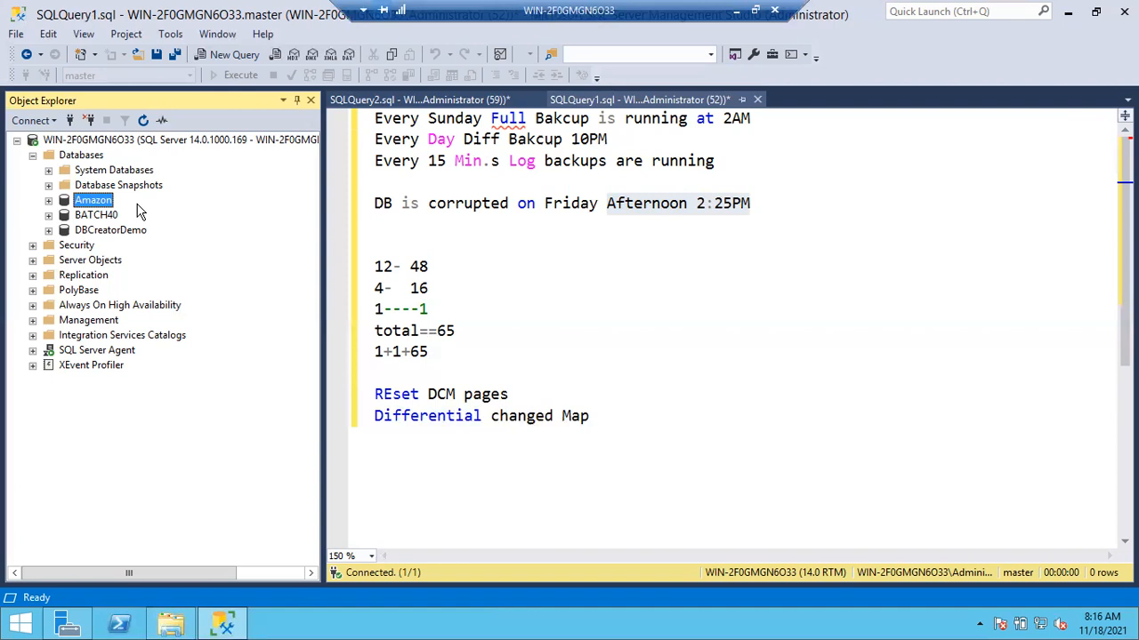
click(33, 323)
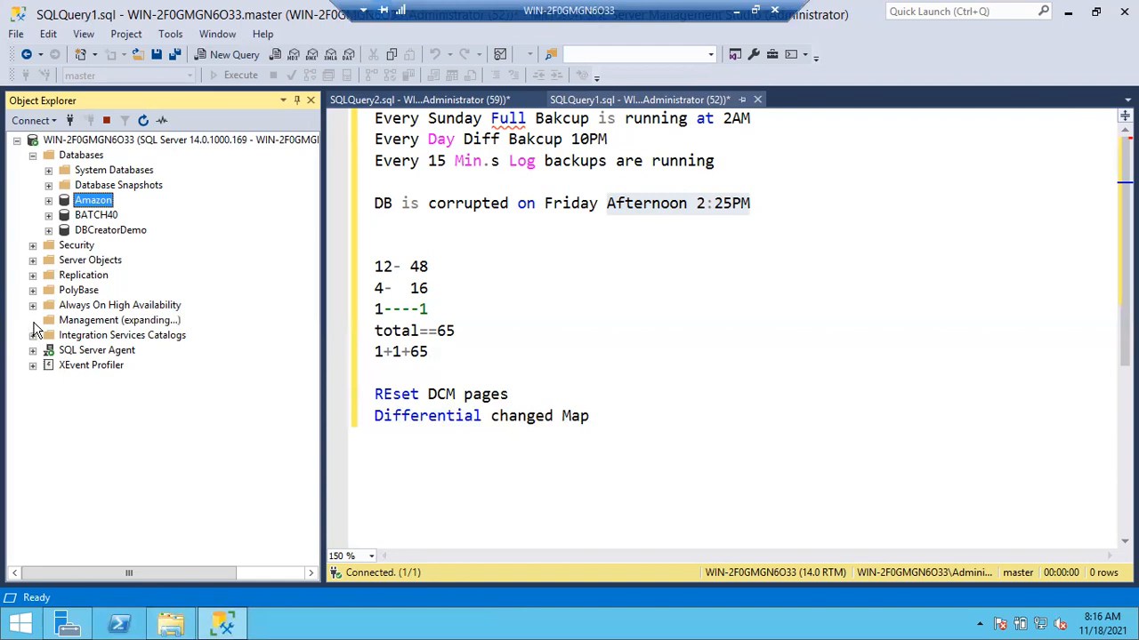
click(49, 411)
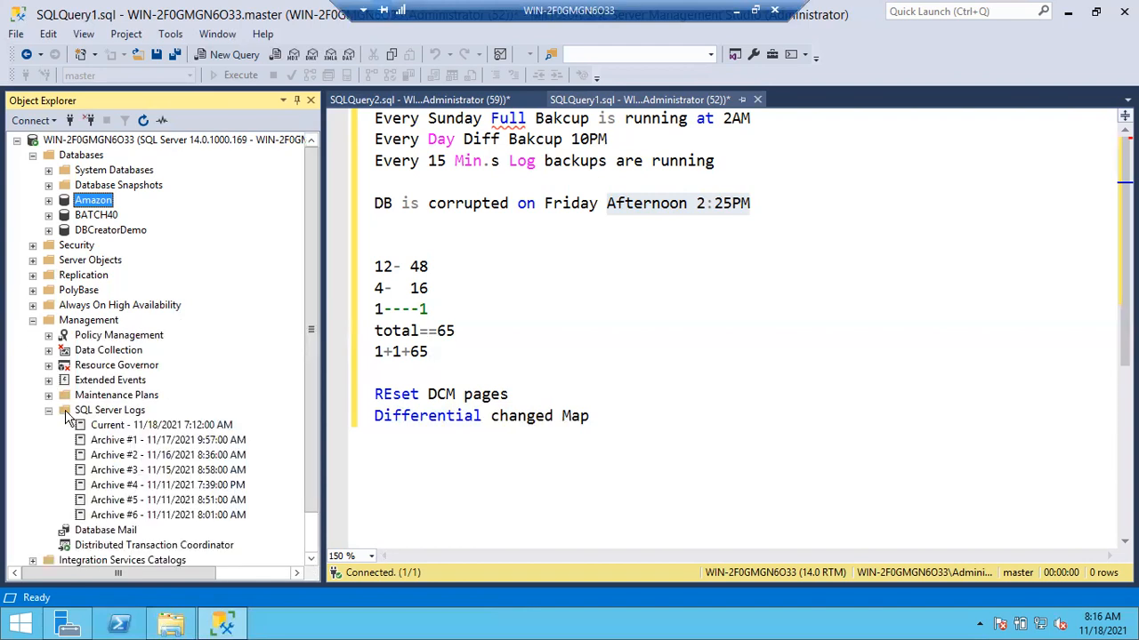
double_click(127, 425)
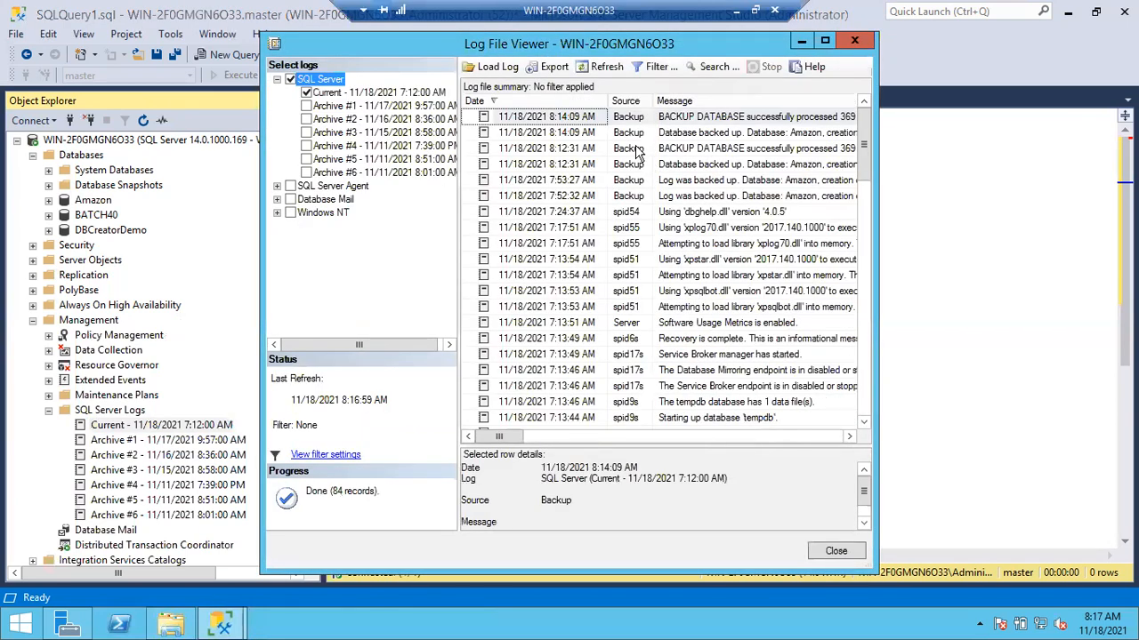
click(698, 133)
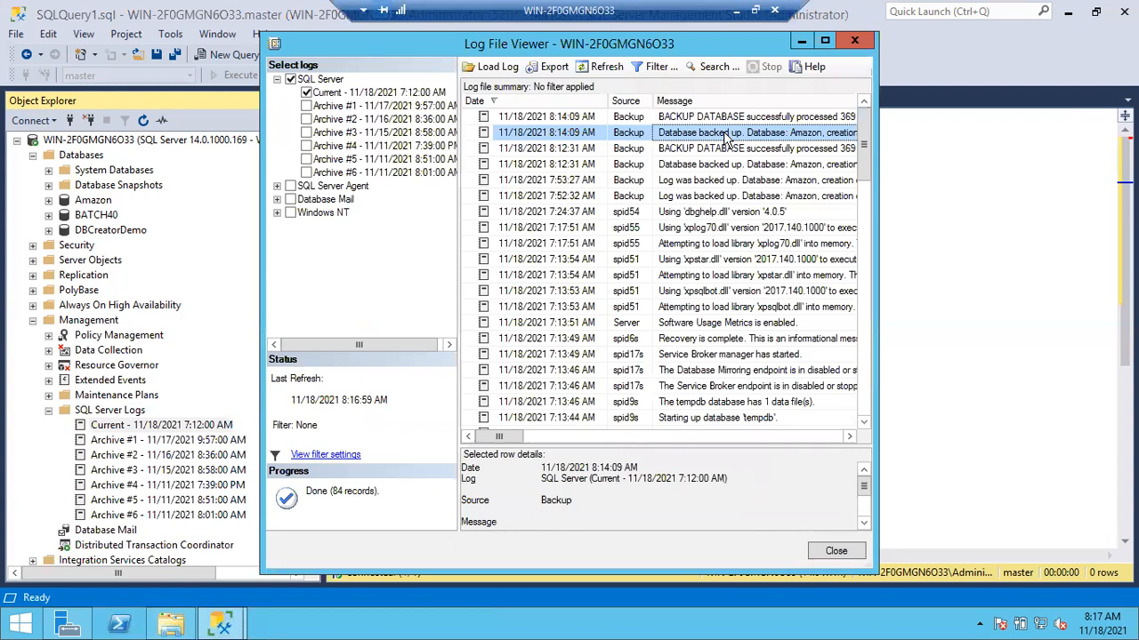
click(862, 40)
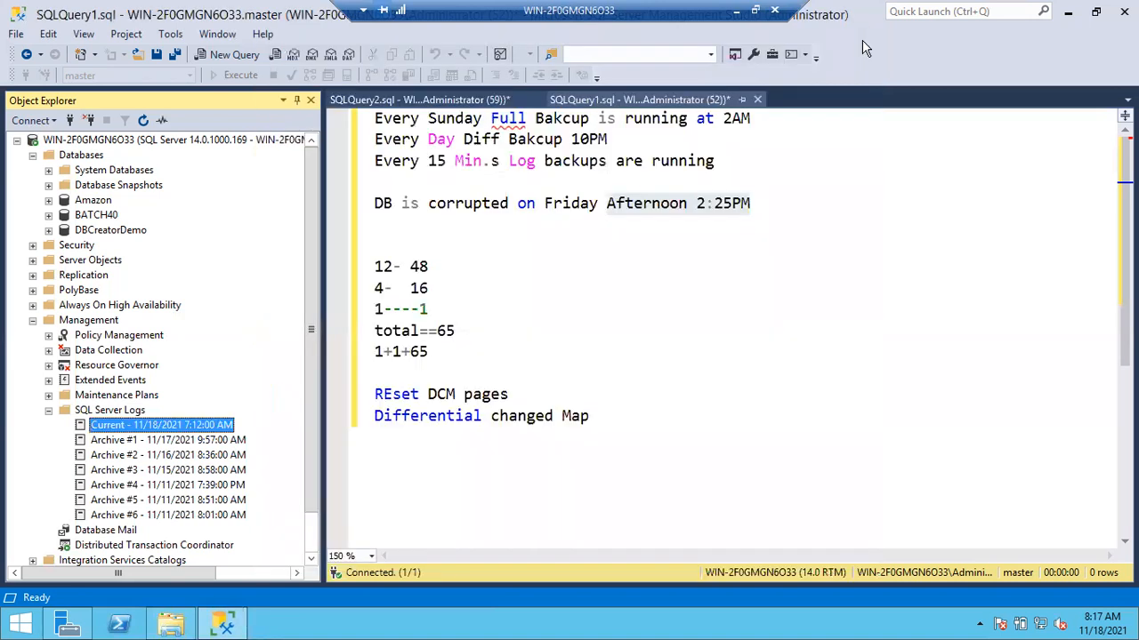
click(760, 203)
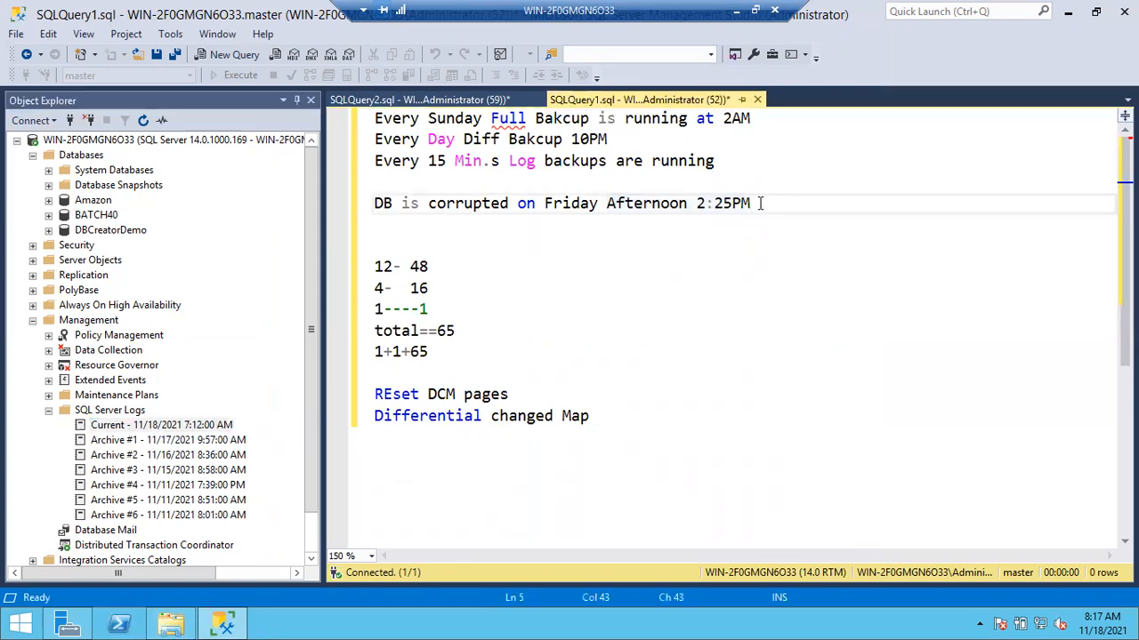
- In SQLQuery2, duplicate the Amazon backup statement on a lower line and change "database" to "log" in the copy
click(493, 100)
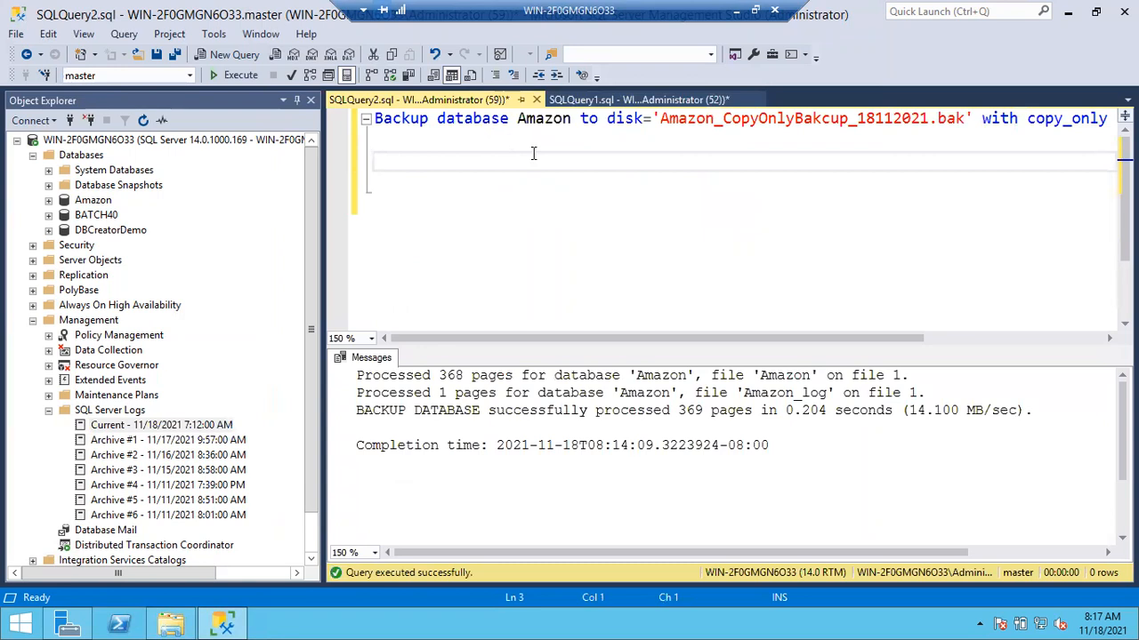
click(377, 119)
key(shift+Down)
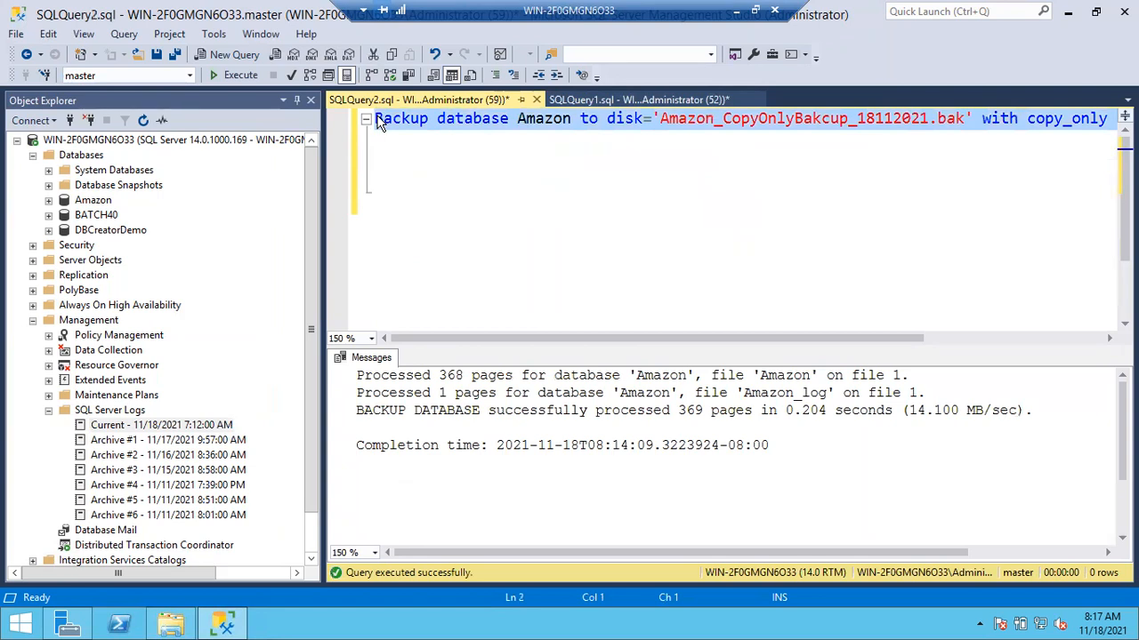
key(ctrl+c)
key(Down)
key(Down)
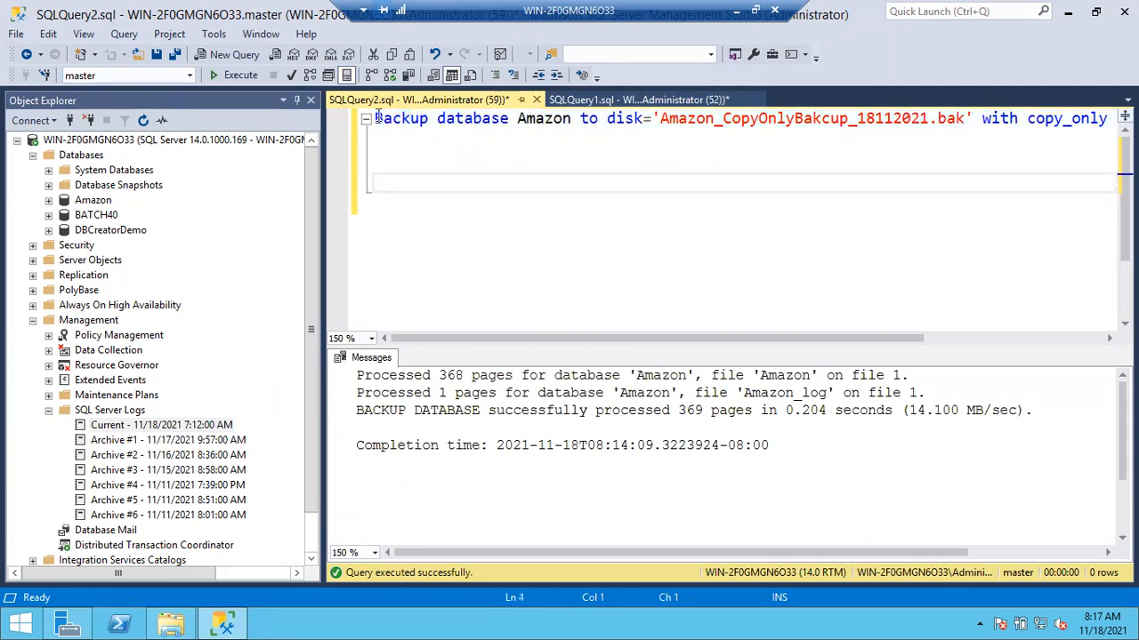
key(ctrl+v)
click(466, 171)
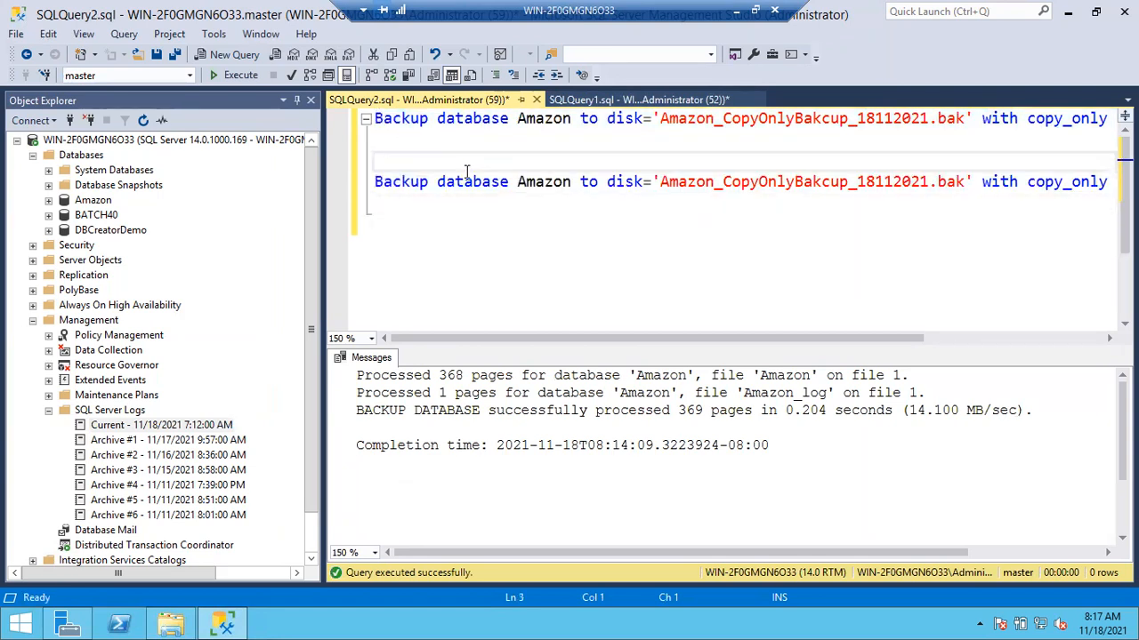
double_click(455, 190)
text(log)
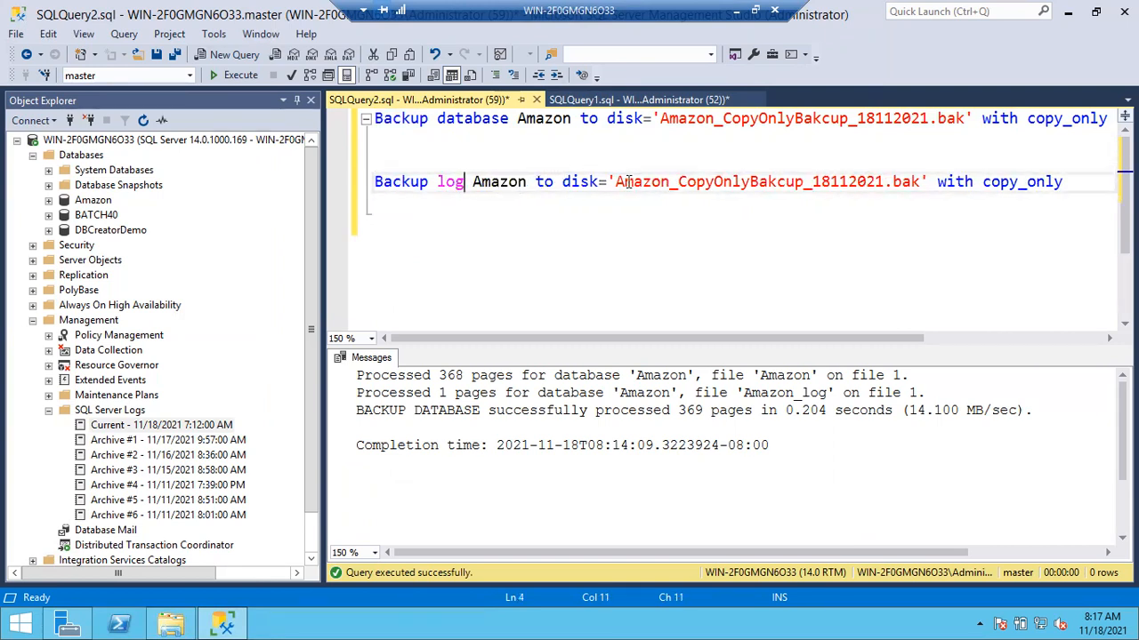
- Change the log backup's disk file name to Amazon_tailLogBackup_18112021_081700.trn
drag(681, 183, 919, 181)
key(BackSpace)
text(tail)
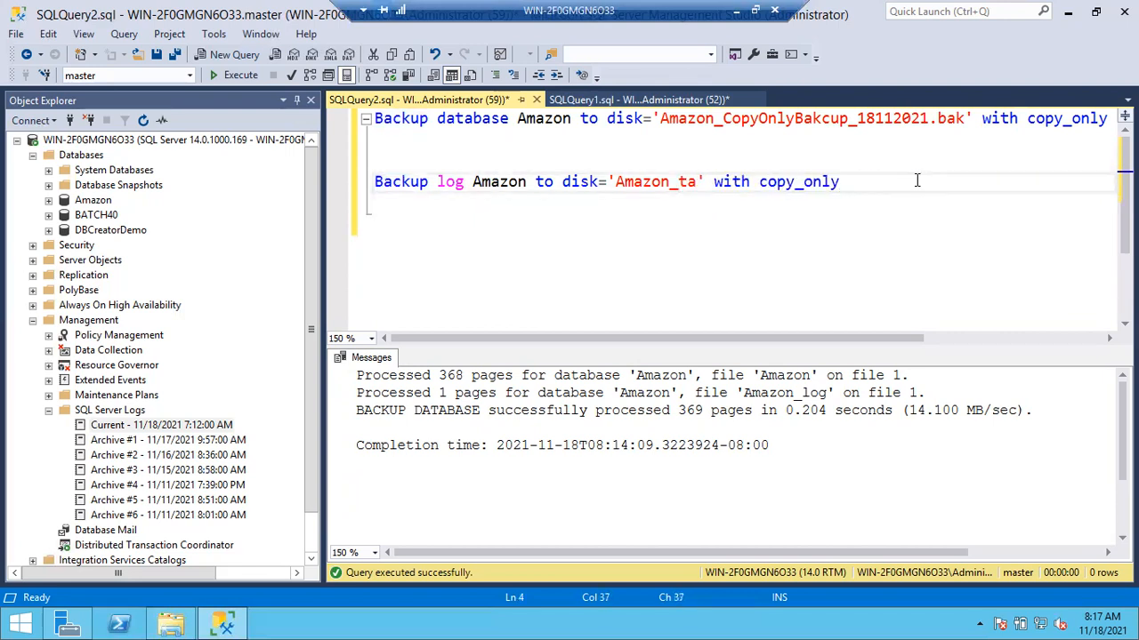
text(LogBacku)
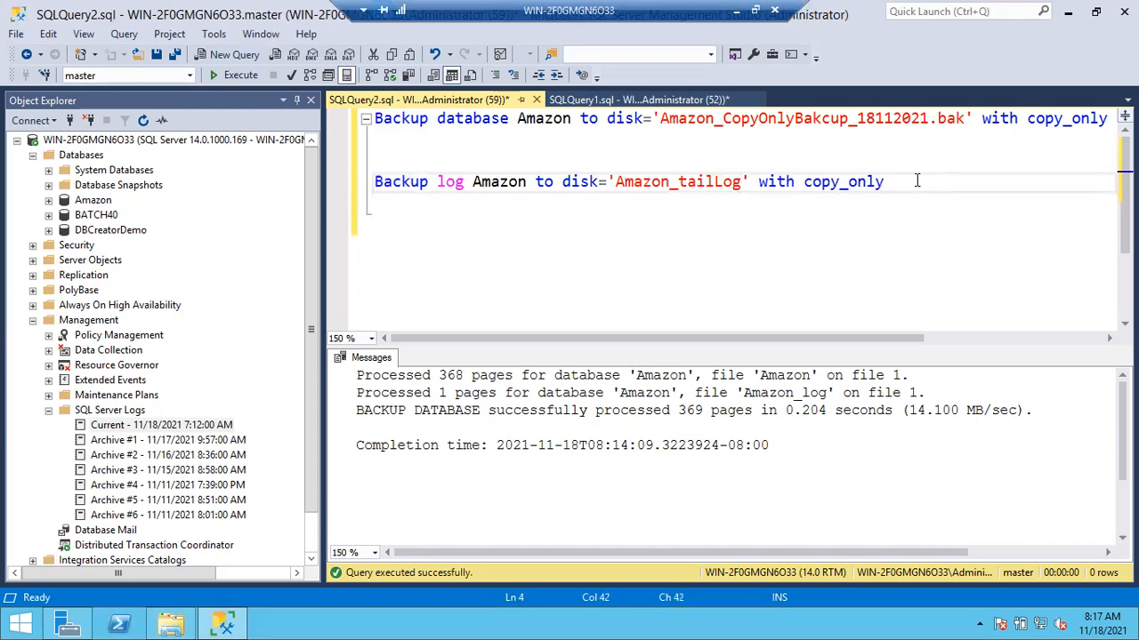
text(p_)
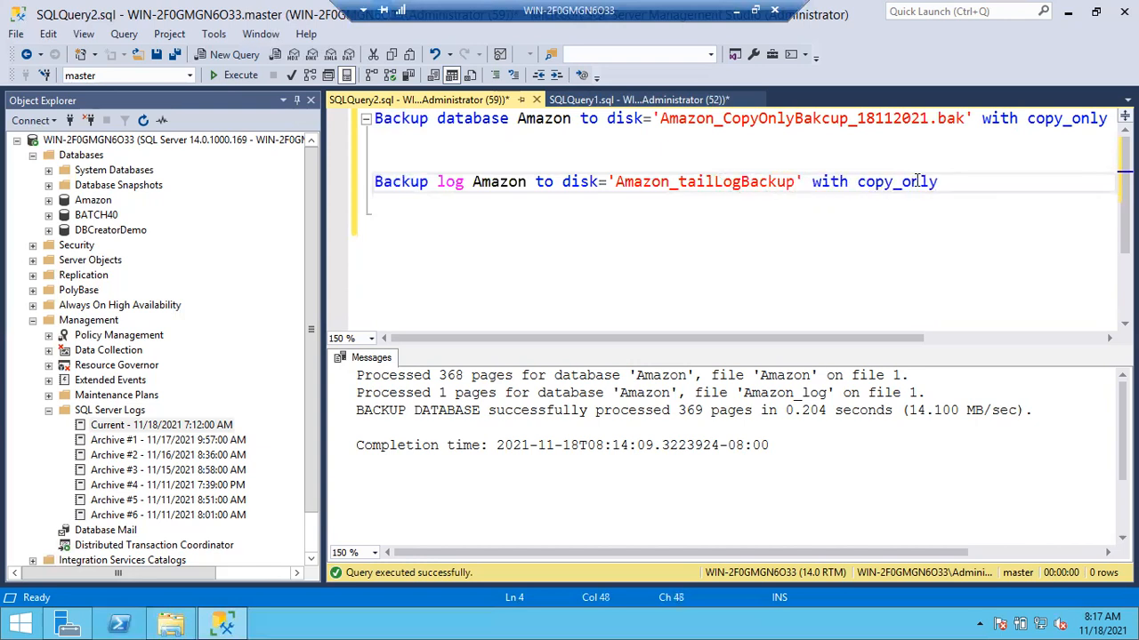
text(18112021_)
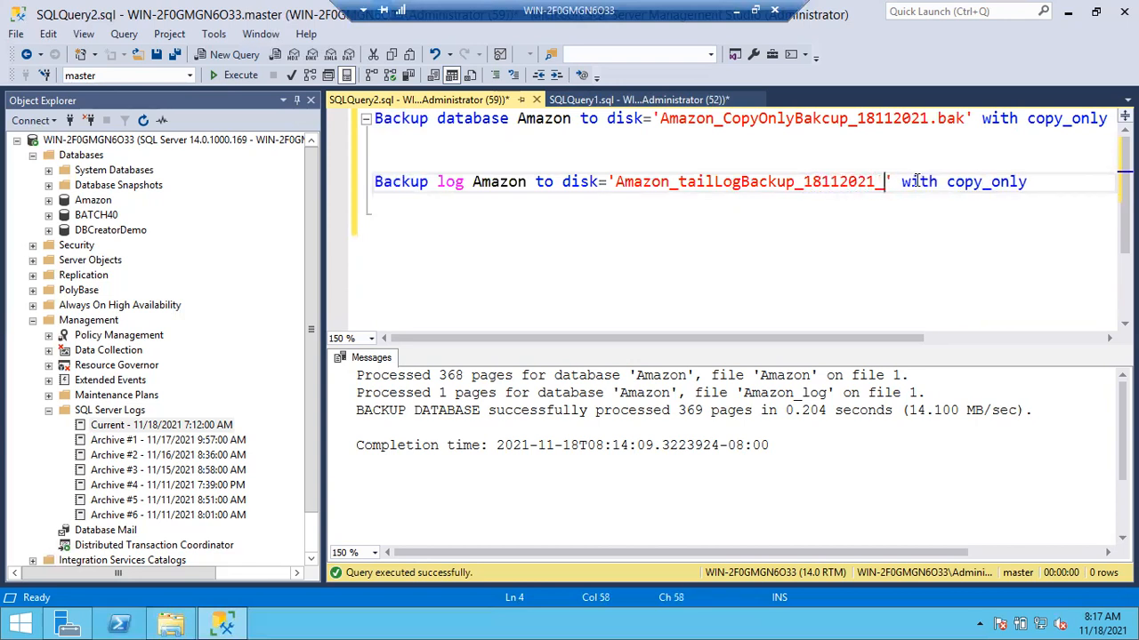
text(08140)
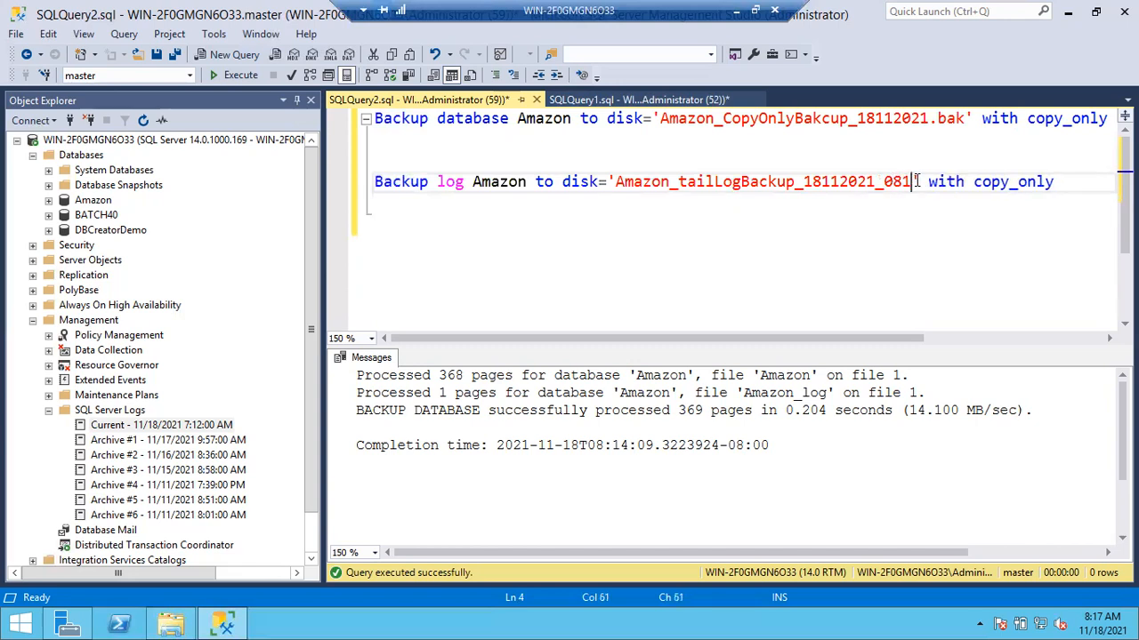
text(0.trn)
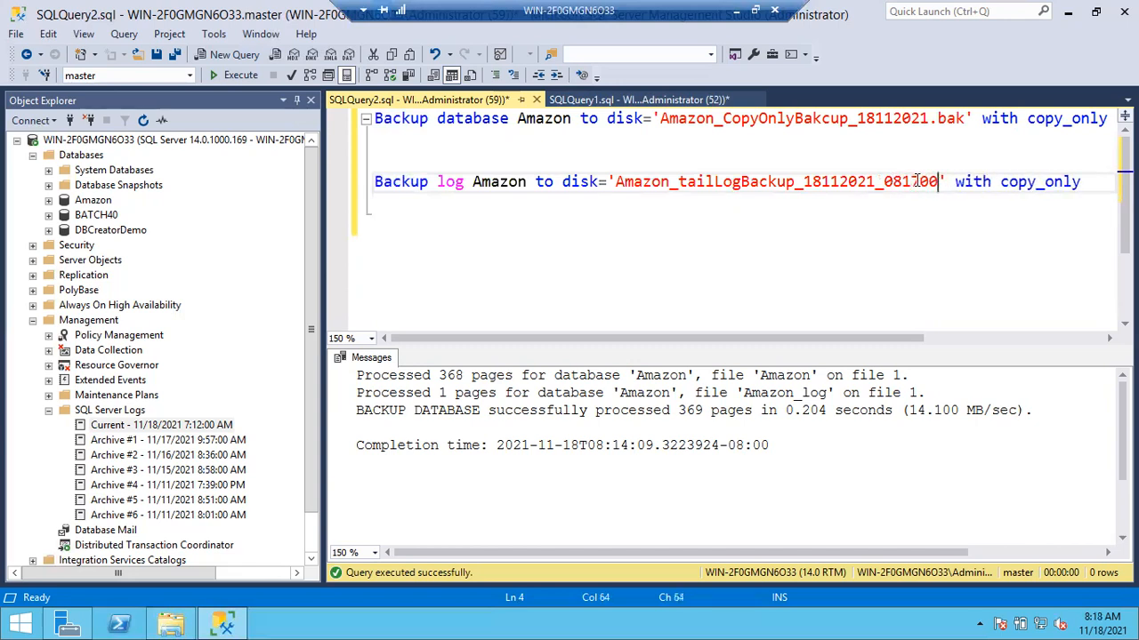
key(Right)
key(Right)
key(Right)
key(Right)
key(Right)
key(Right)
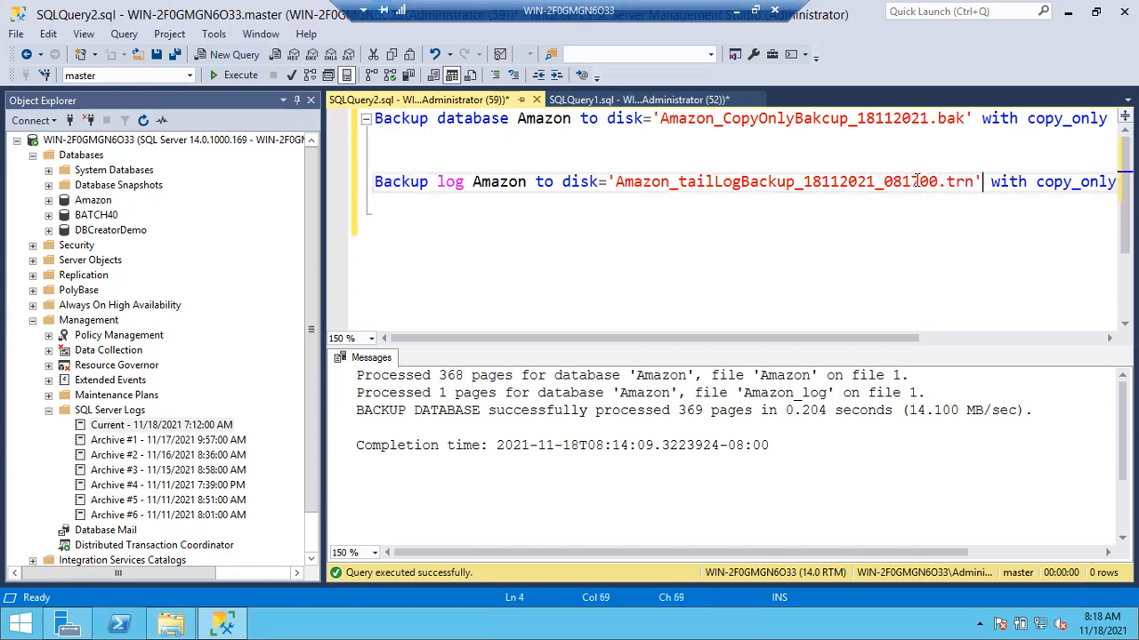
- Replace the copy_only option with no_truncate in the log backup statement
key(Right)
key(Right)
scroll(980, 324, right, 3)
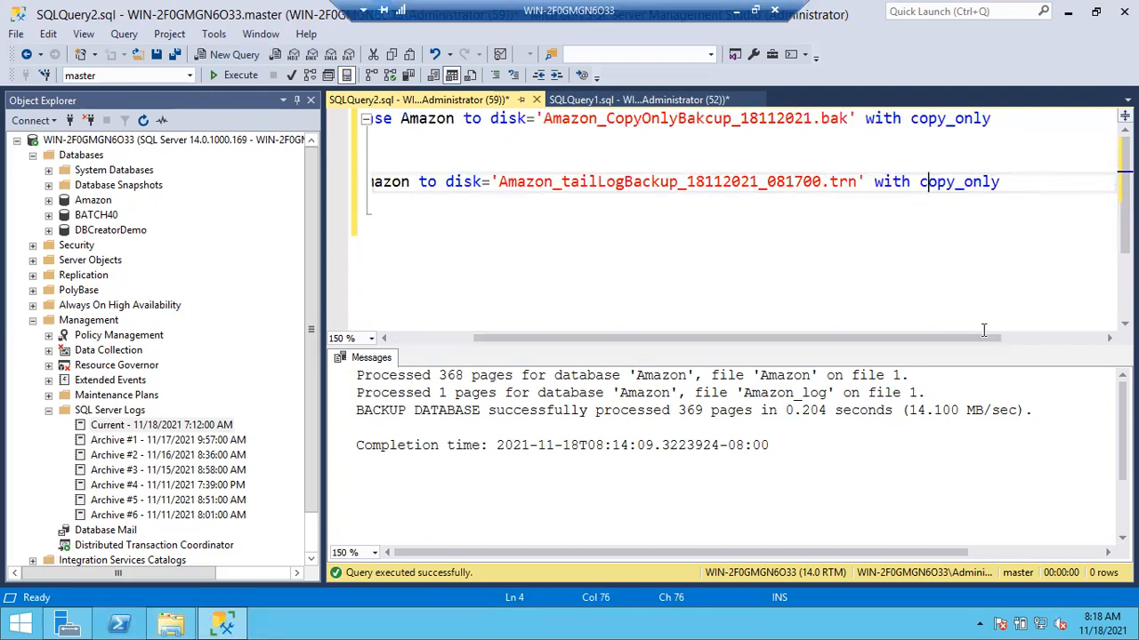
drag(921, 182, 1003, 182)
text(no)
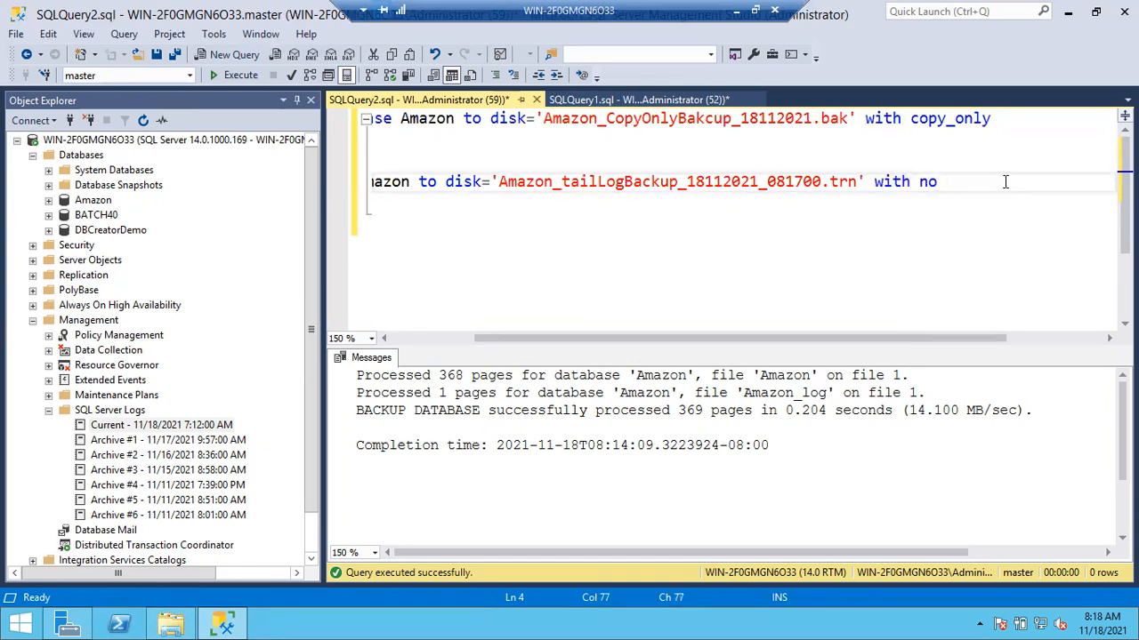
text(_truncate)
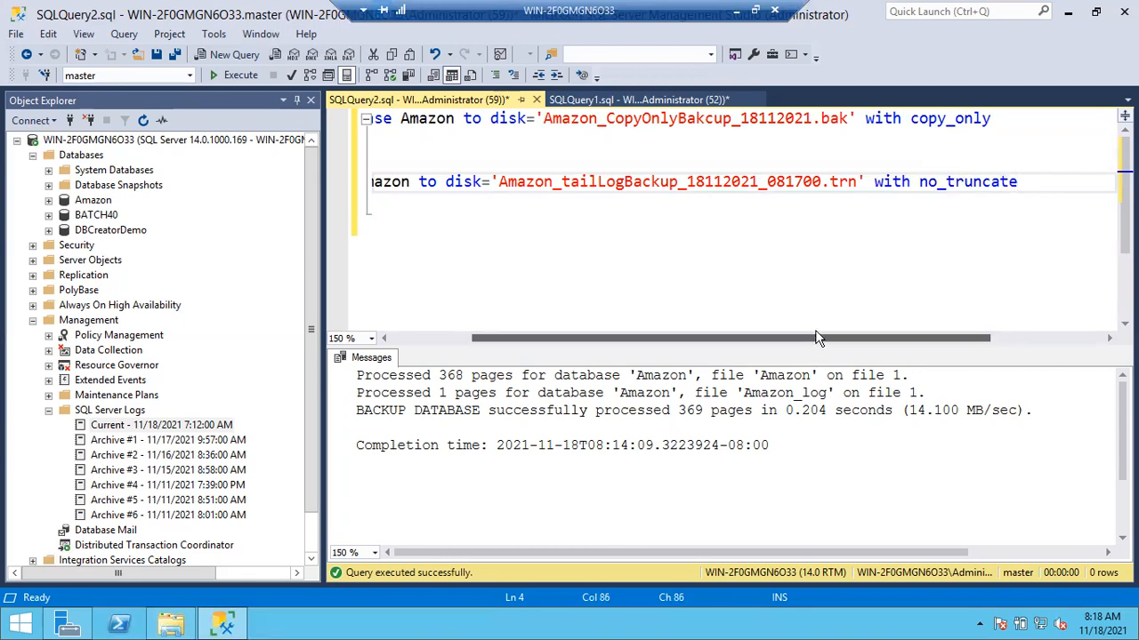
- Execute only the Amazon tail log backup statement, leaving the copy-only database backup statement out
drag(804, 337, 523, 296)
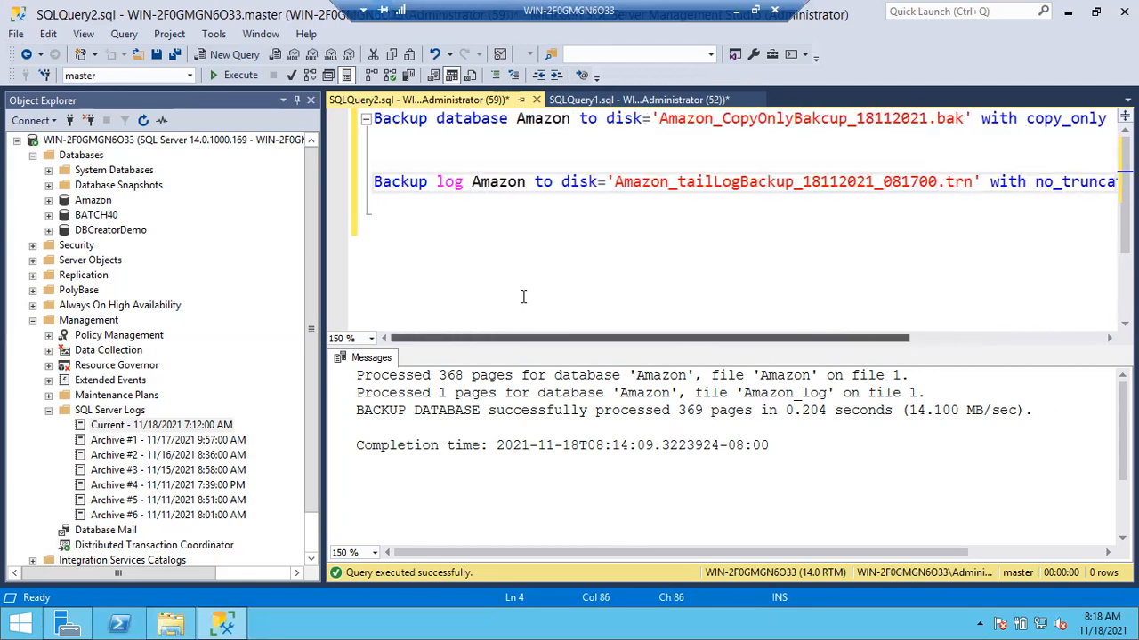
click(354, 193)
key(F5)
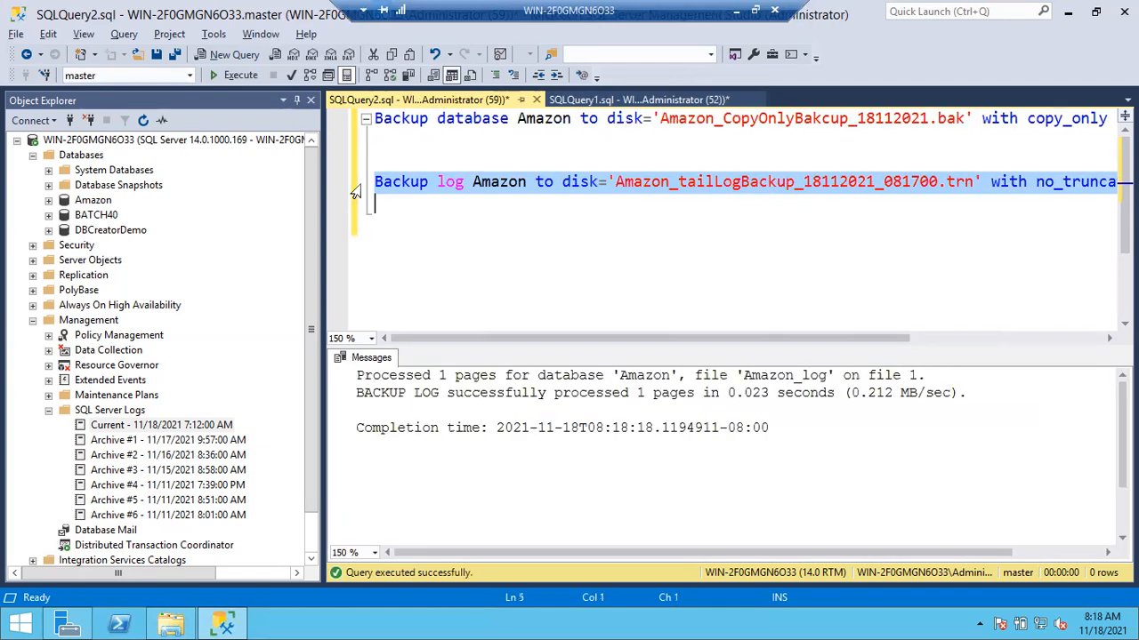
click(551, 276)
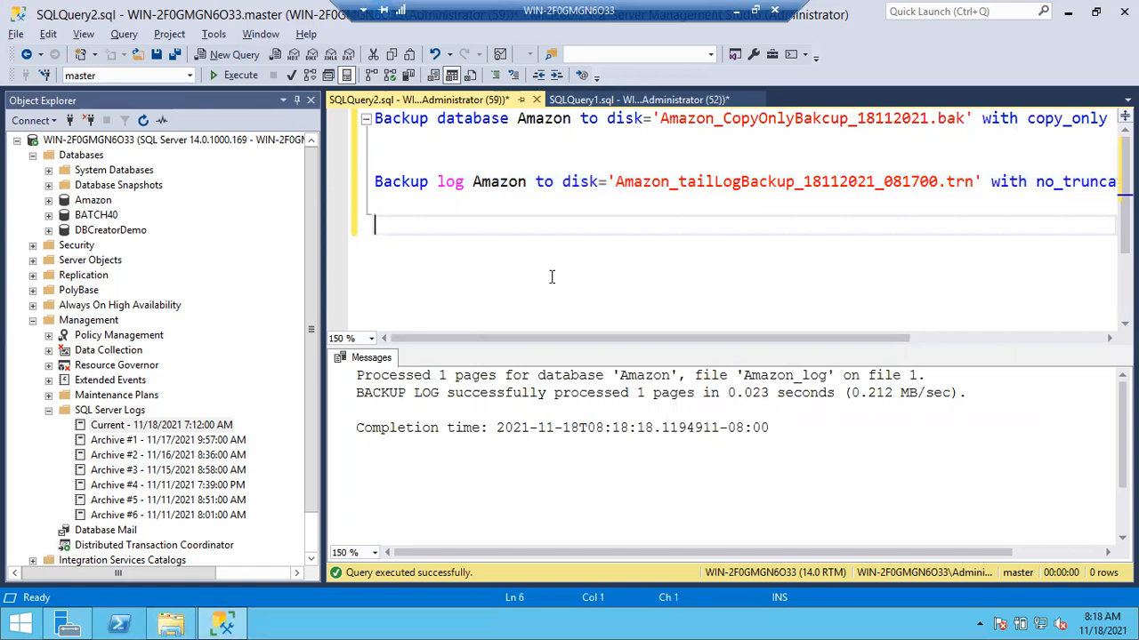
- Go to the SQLQuery1 notes and highlight the three backup schedule lines and the backup count lines
click(608, 101)
drag(714, 163, 344, 119)
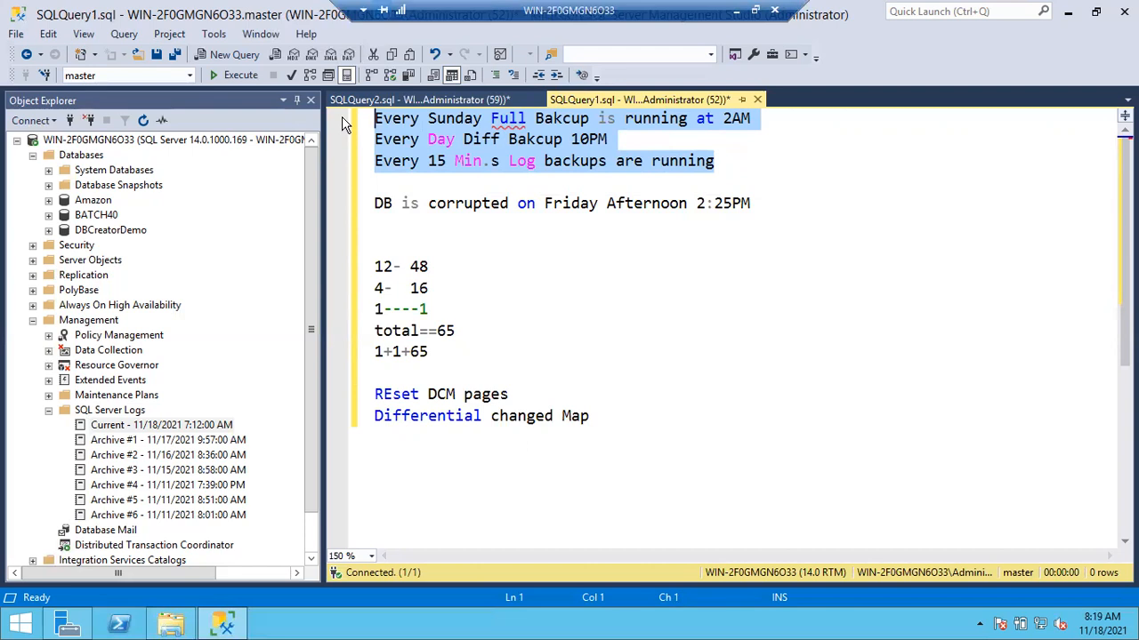
drag(429, 352, 351, 271)
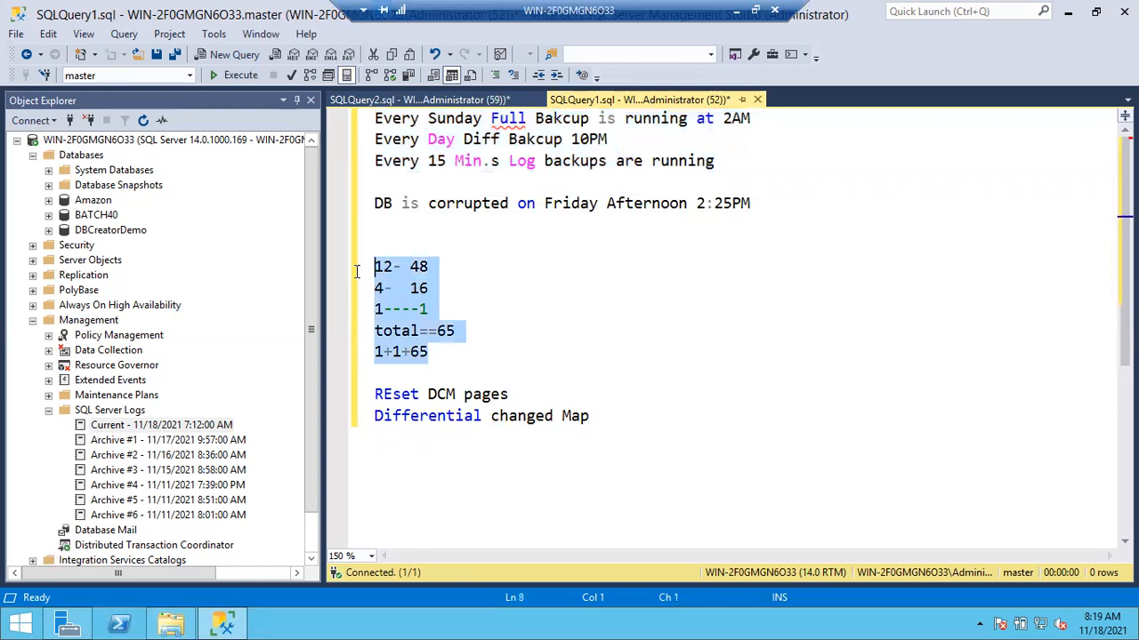
- Add a line "1" below the "1+1+65" count and append "+1 (Tail Log Bakcup)" to that count
click(435, 351)
key(Return)
text(1)
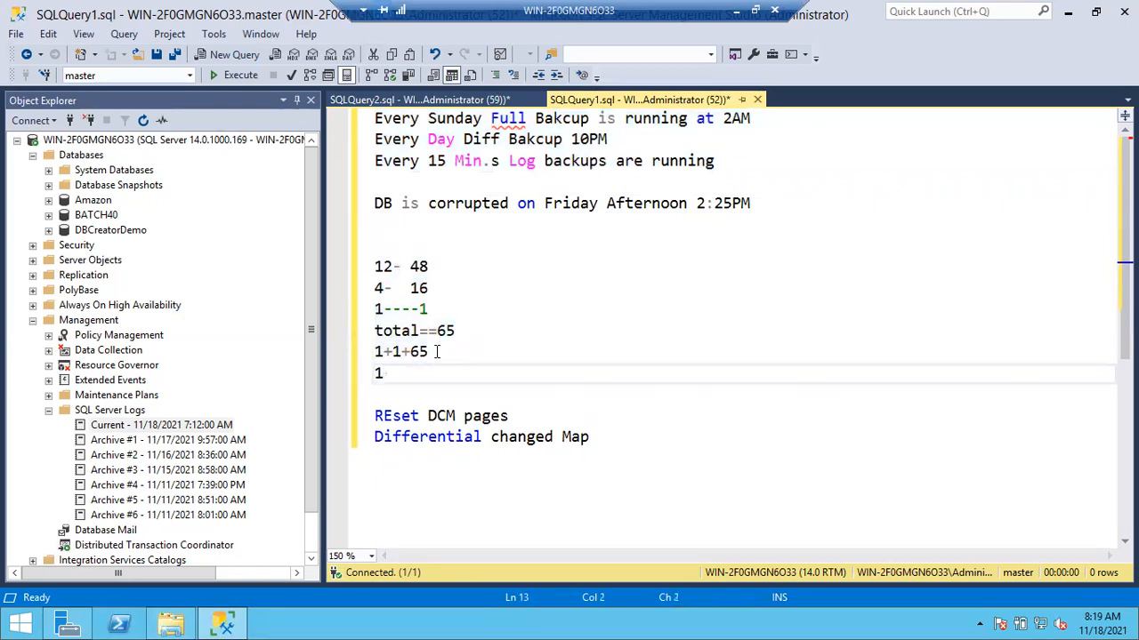
click(437, 352)
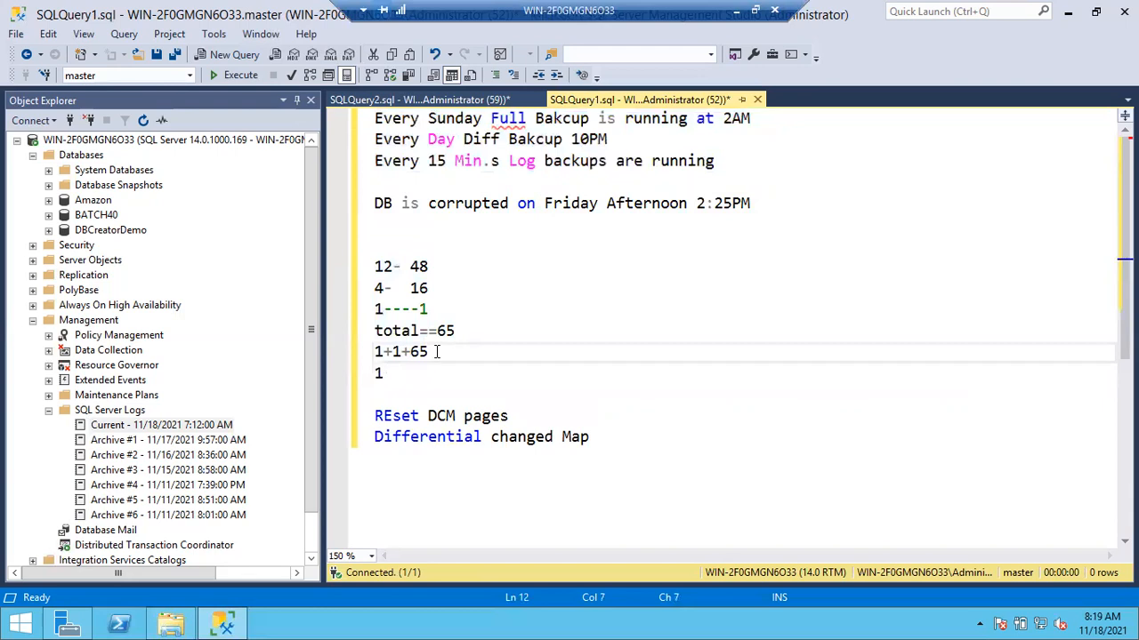
text(+1 (Tail Log Backcup)
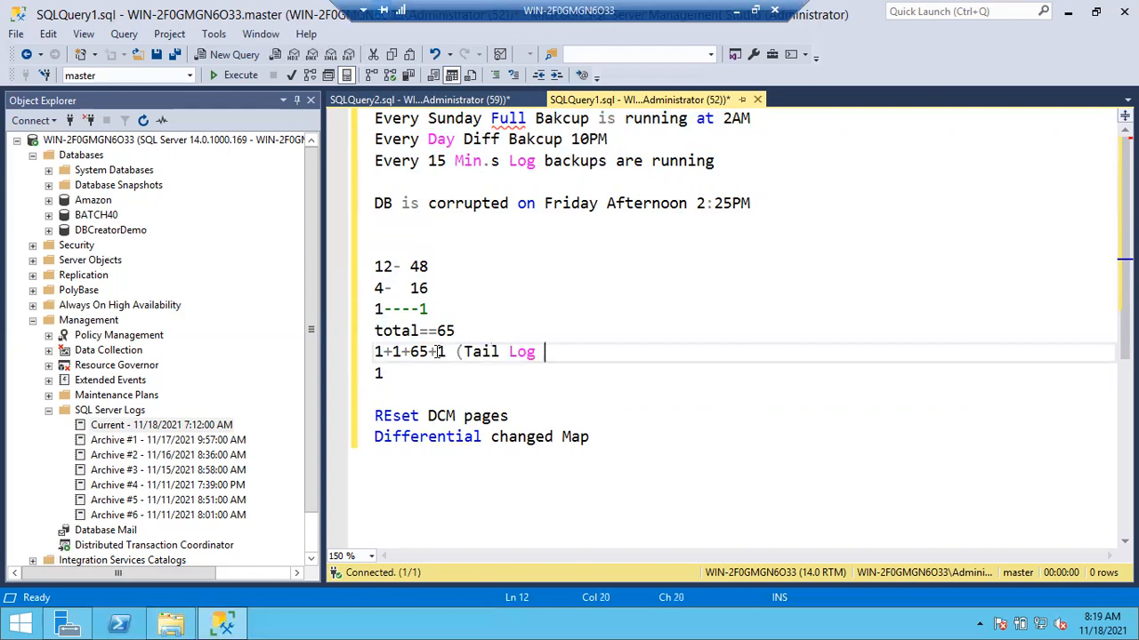
text())
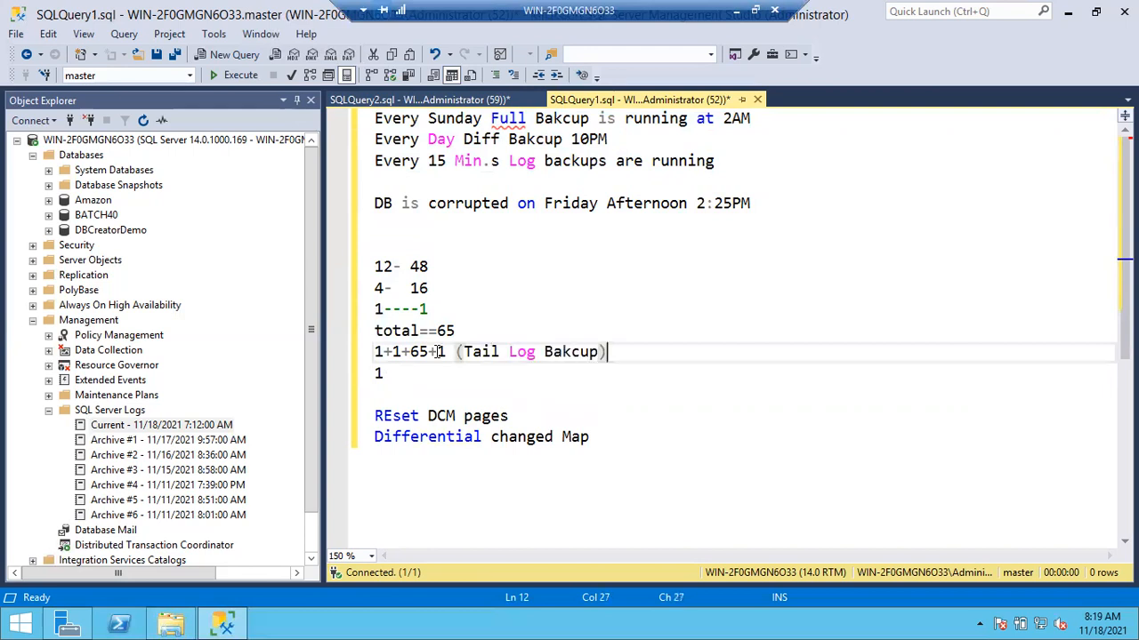